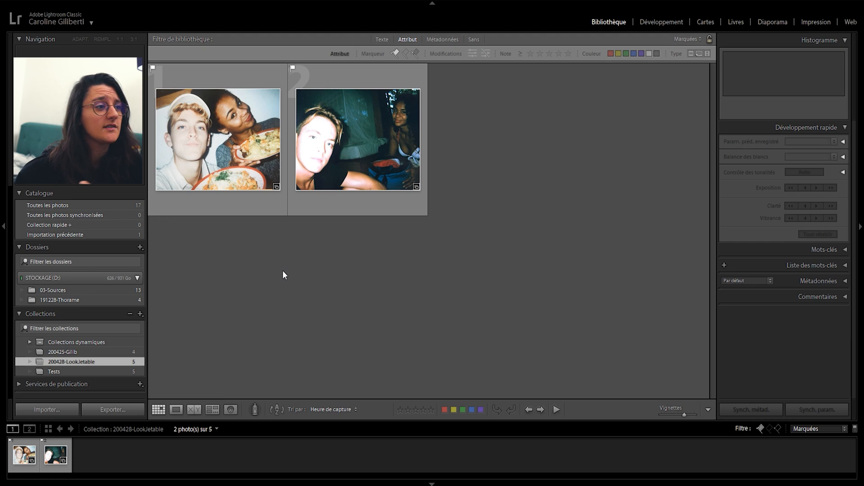
Step: Examine the two flagged flash photos of the man and woman at full size, then go back to the grid
{"action": "double_click", "coordinate": [244, 153]}
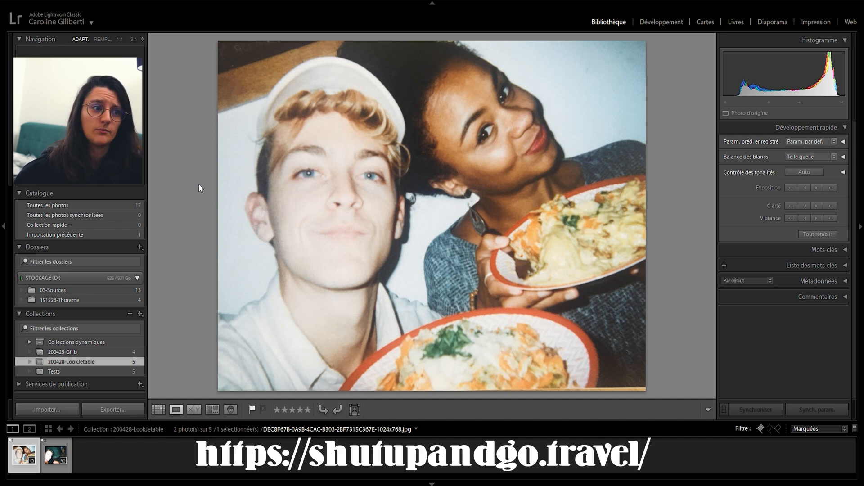
{"action": "key", "text": "Right"}
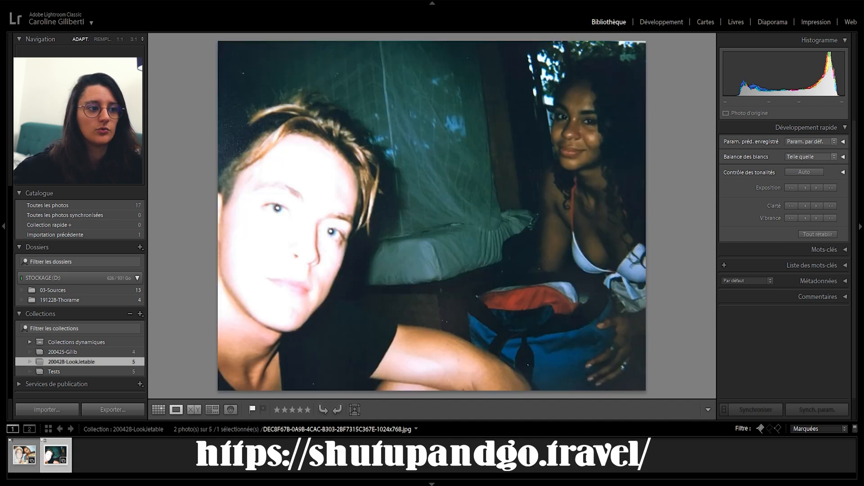
{"action": "key", "text": "g"}
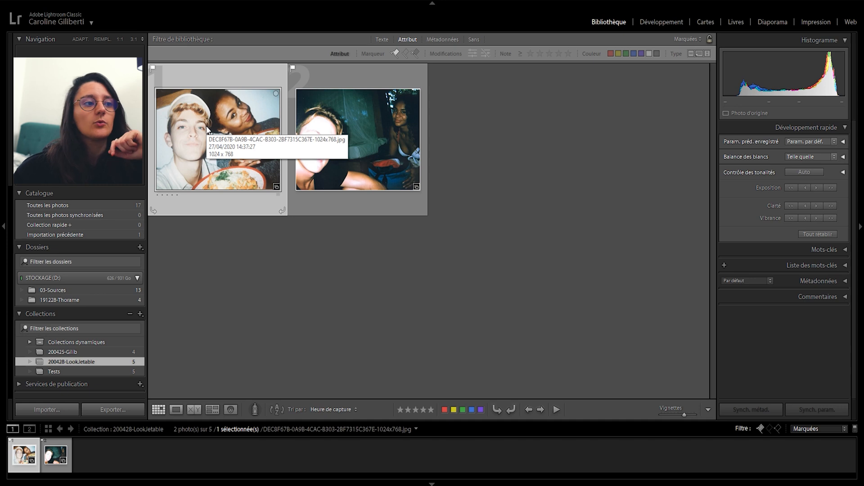
{"action": "left_click", "coordinate": [294, 269]}
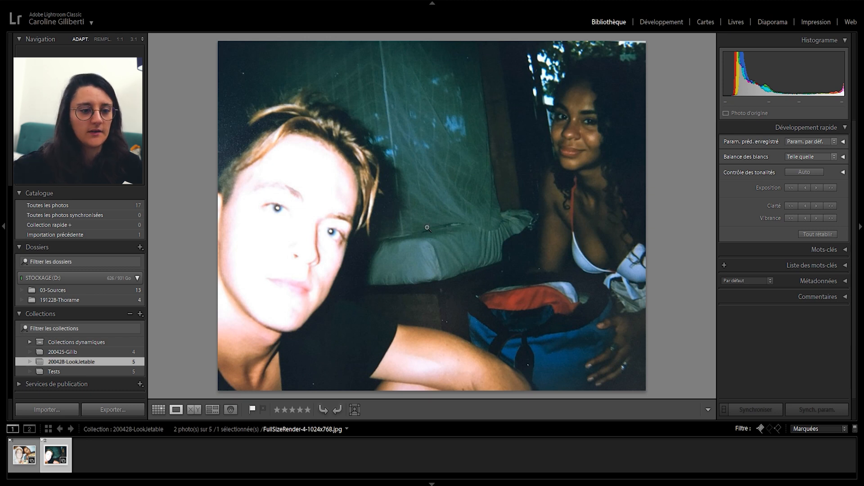
{"action": "key", "text": "Left"}
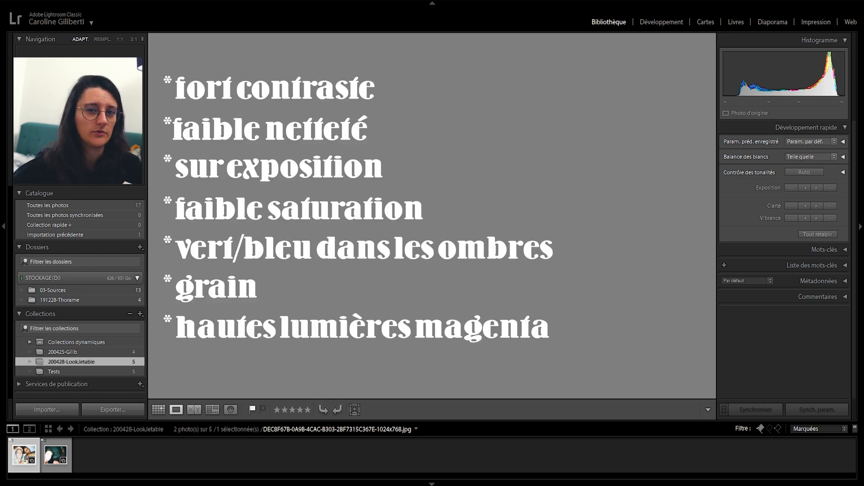
{"action": "key", "text": "g"}
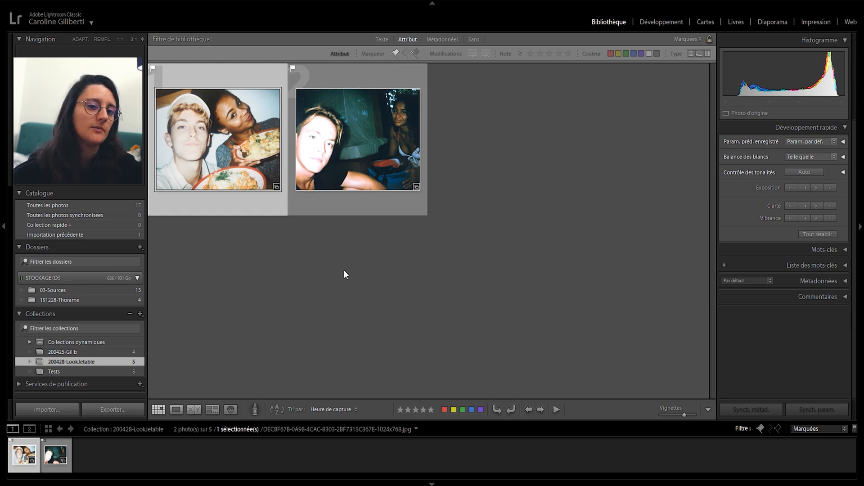
{"action": "left_click", "coordinate": [275, 261]}
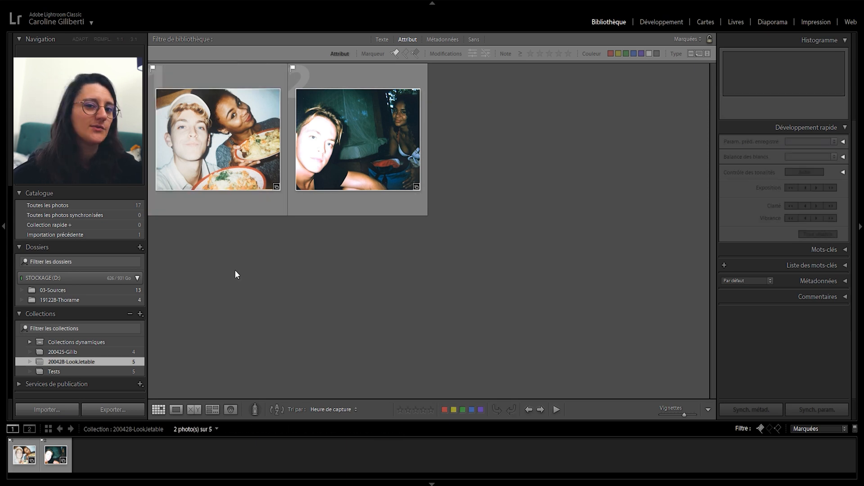
Step: Define the photo of the couple with food plates as the reference photo and open the street portrait for developing
{"action": "right_click", "coordinate": [192, 149]}
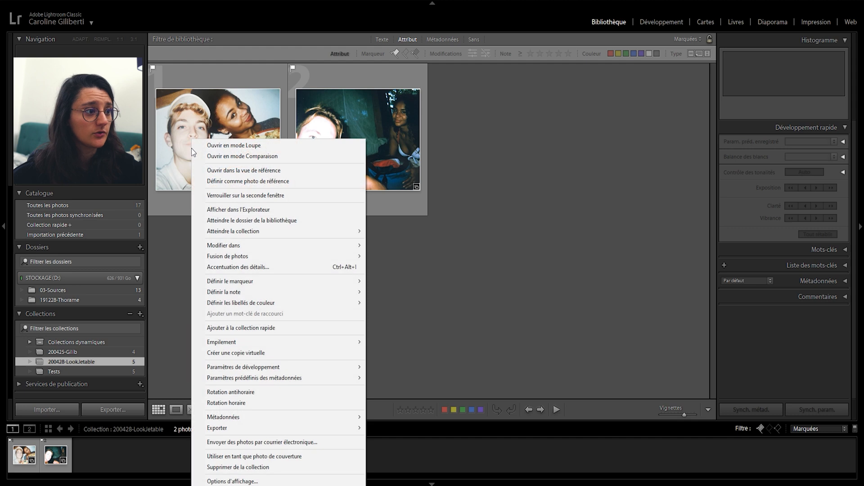
{"action": "left_click", "coordinate": [252, 182]}
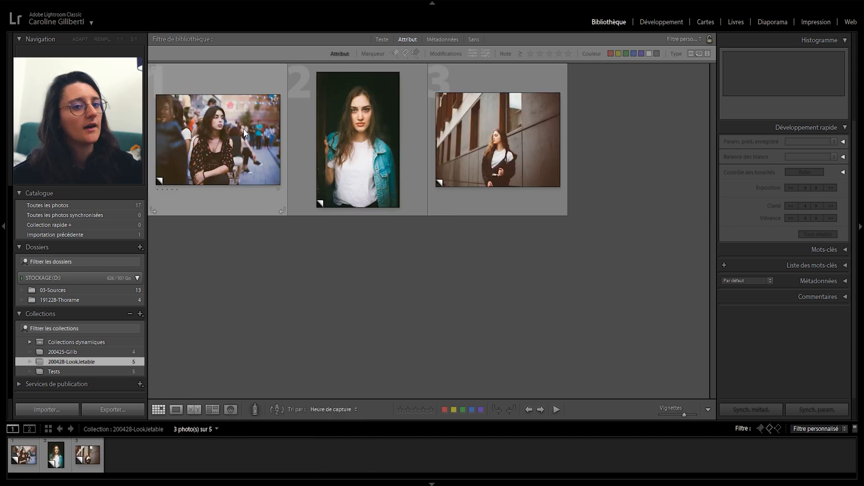
{"action": "double_click", "coordinate": [244, 129]}
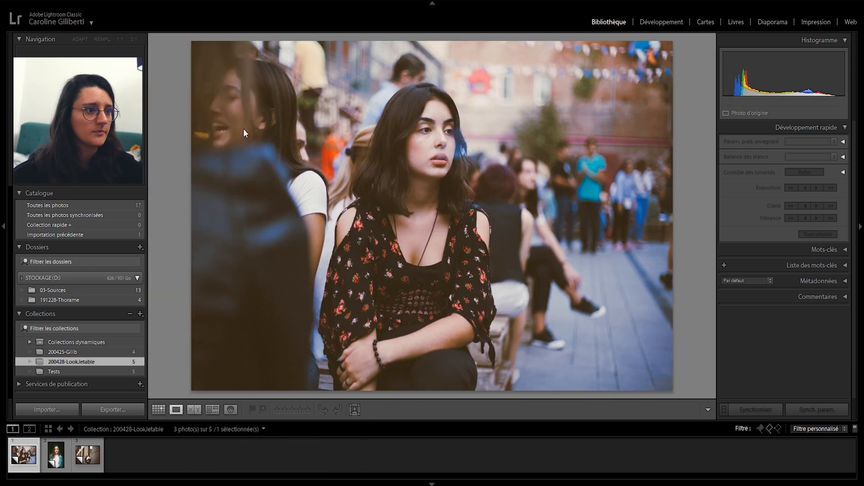
{"action": "left_click", "coordinate": [662, 22]}
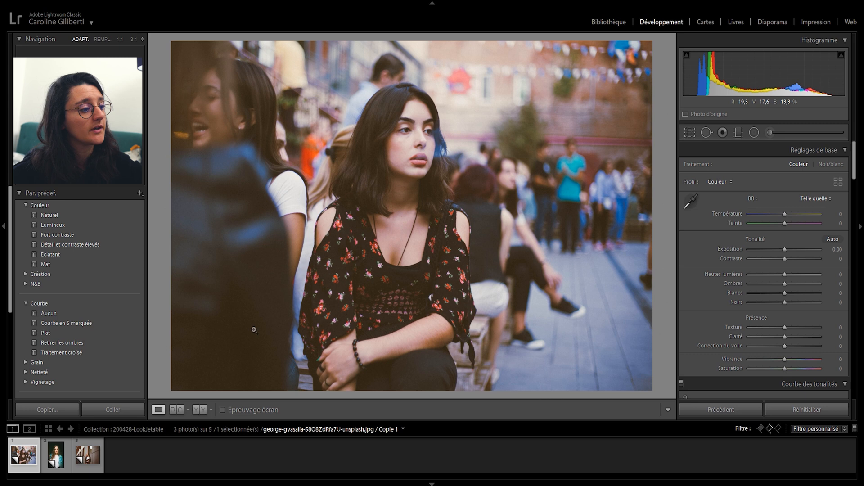
{"action": "left_click", "coordinate": [176, 410]}
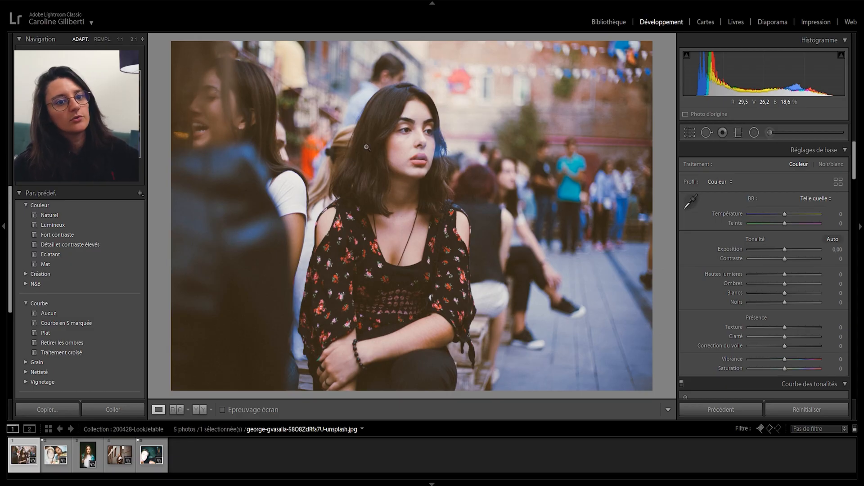
Step: Set the street portrait's Température to −3, Teinte to +8, Hautes lumières to +72 and Ombres to −80
{"action": "left_click_drag", "start_coordinate": [784, 214], "coordinate": [788, 224]}
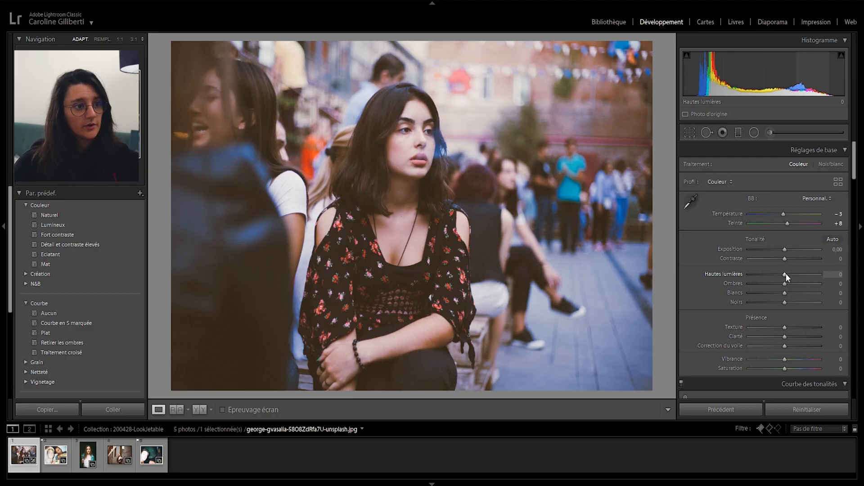
{"action": "left_click_drag", "start_coordinate": [786, 274], "coordinate": [808, 274]}
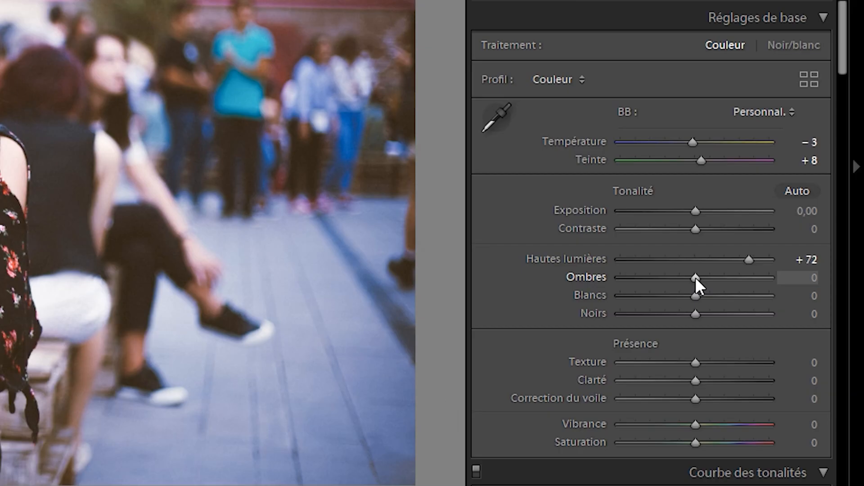
{"action": "left_click_drag", "start_coordinate": [695, 278], "coordinate": [657, 288]}
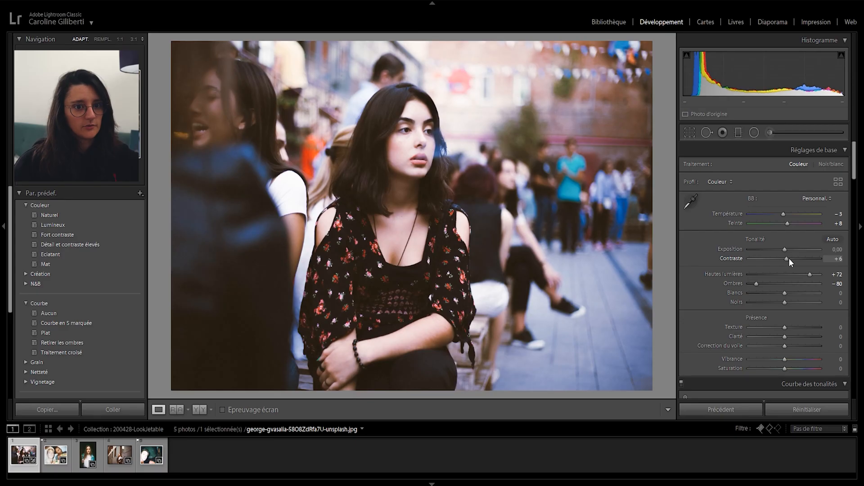
Step: Set Contraste to +21, Blancs to +58 and Noirs to −30 on the street portrait
{"action": "left_click_drag", "start_coordinate": [789, 258], "coordinate": [793, 256]}
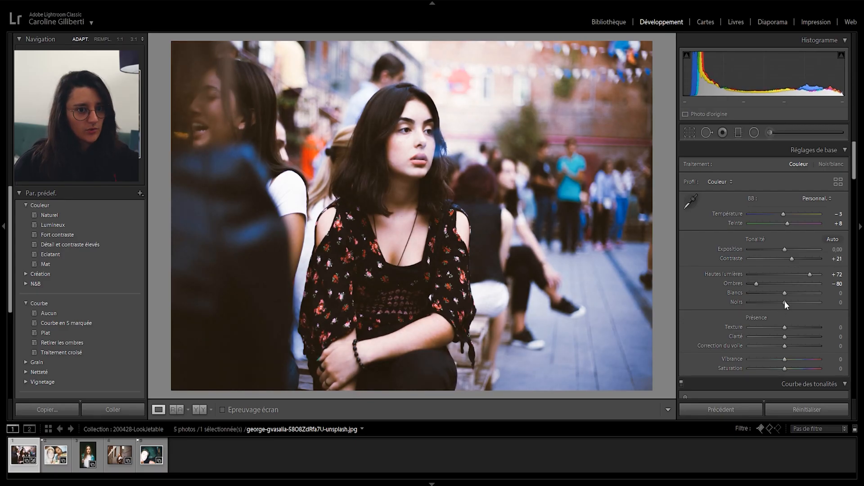
{"action": "left_click_drag", "start_coordinate": [786, 293], "coordinate": [804, 292]}
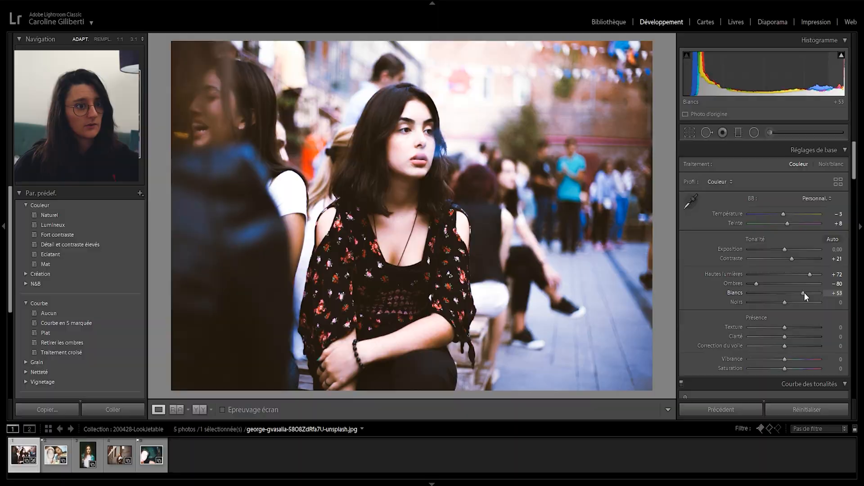
{"action": "left_click_drag", "start_coordinate": [696, 316], "coordinate": [670, 323]}
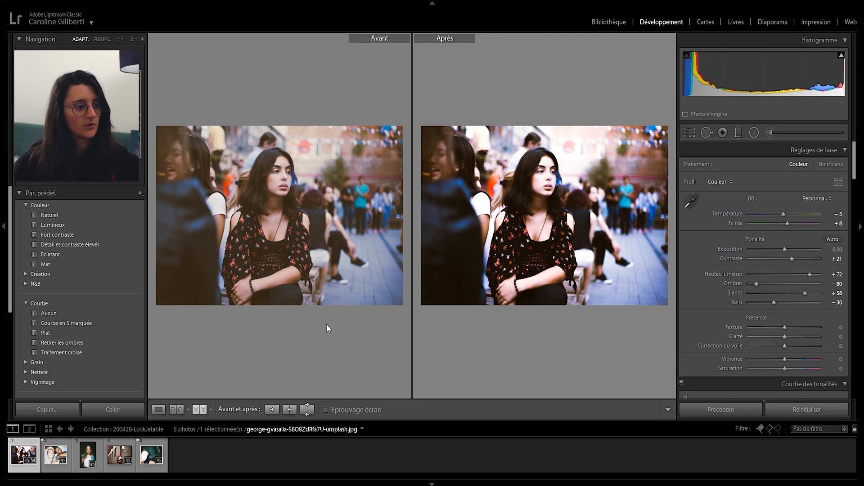
Step: Compare the edited portrait side by side with the food photo, then with the dark flash selfie as reference photo
{"action": "left_click", "coordinate": [177, 409]}
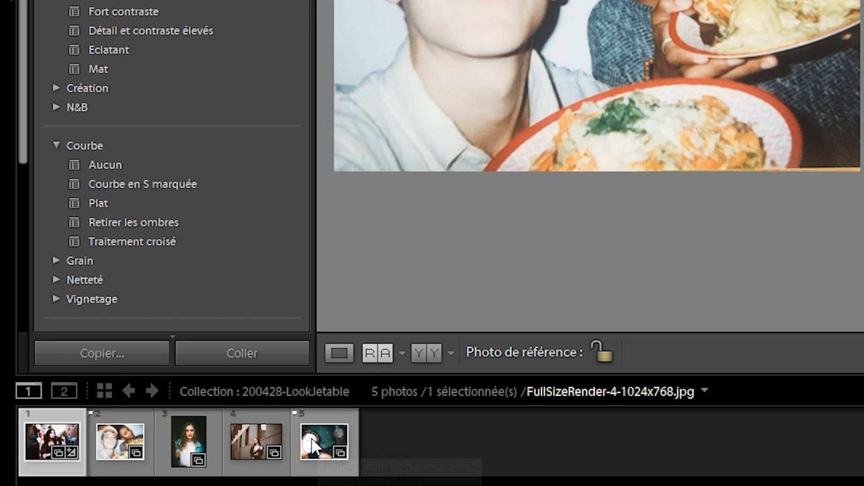
{"action": "left_click_drag", "start_coordinate": [146, 453], "coordinate": [120, 452]}
{"action": "left_click_drag", "start_coordinate": [258, 437], "coordinate": [493, 440]}
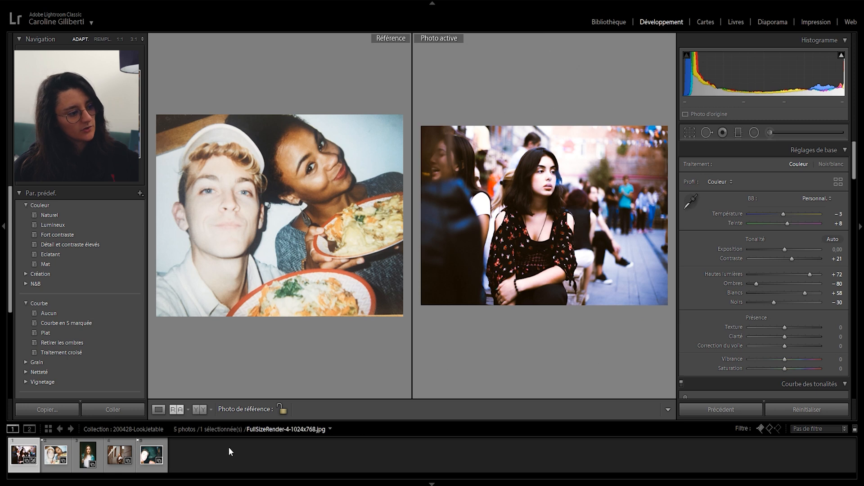
{"action": "left_click_drag", "start_coordinate": [151, 454], "coordinate": [244, 240]}
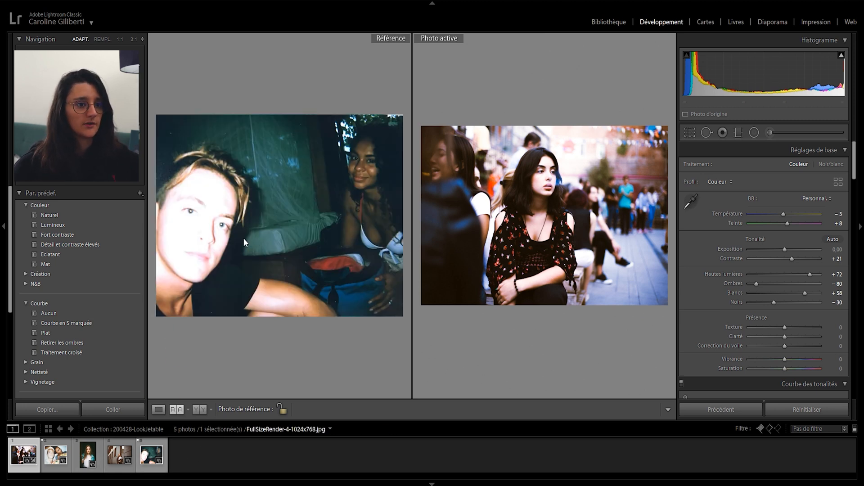
Step: Return to the single-photo view and set Vibrance to −20
{"action": "left_click", "coordinate": [159, 410]}
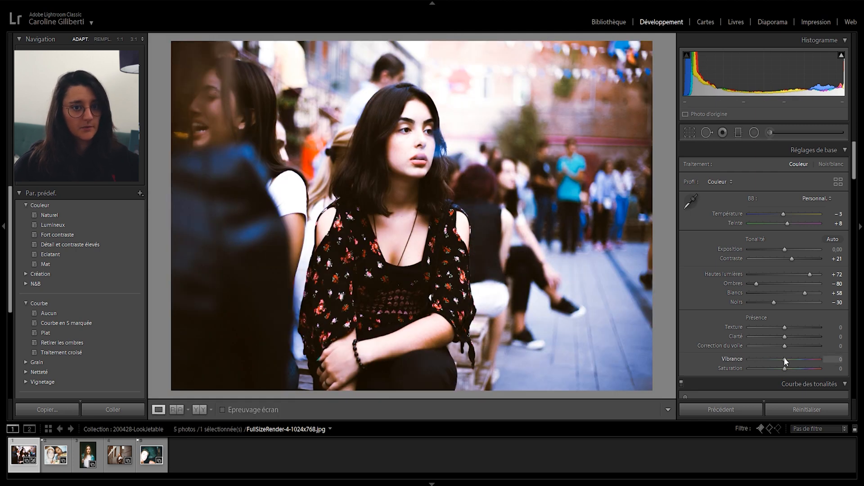
{"action": "left_click_drag", "start_coordinate": [785, 360], "coordinate": [776, 361]}
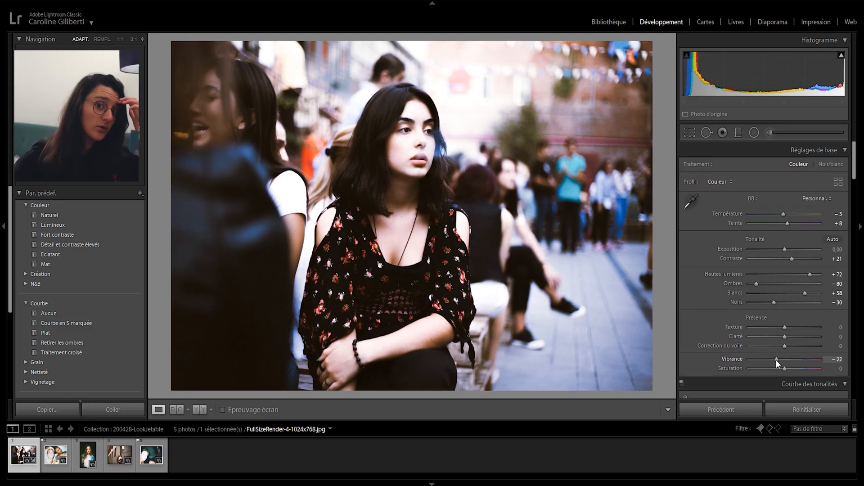
{"action": "scroll", "coordinate": [688, 285], "scroll_direction": "down", "scroll_amount": 3}
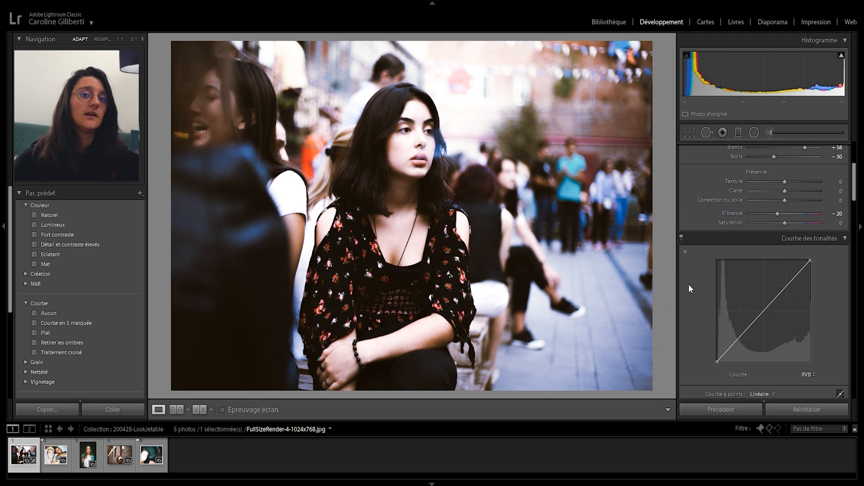
Step: Compare the edited portrait with the reference photo and with its before version, then return to the single-photo view
{"action": "left_click", "coordinate": [177, 409]}
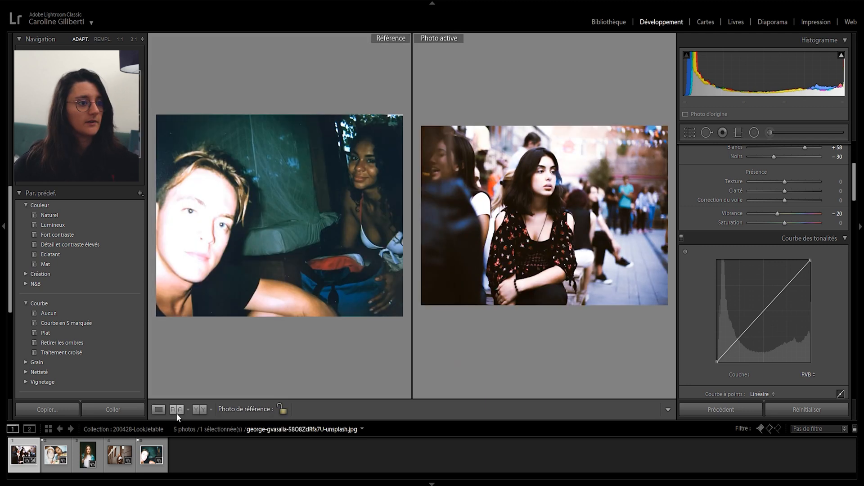
{"action": "left_click", "coordinate": [200, 411]}
{"action": "left_click", "coordinate": [158, 410]}
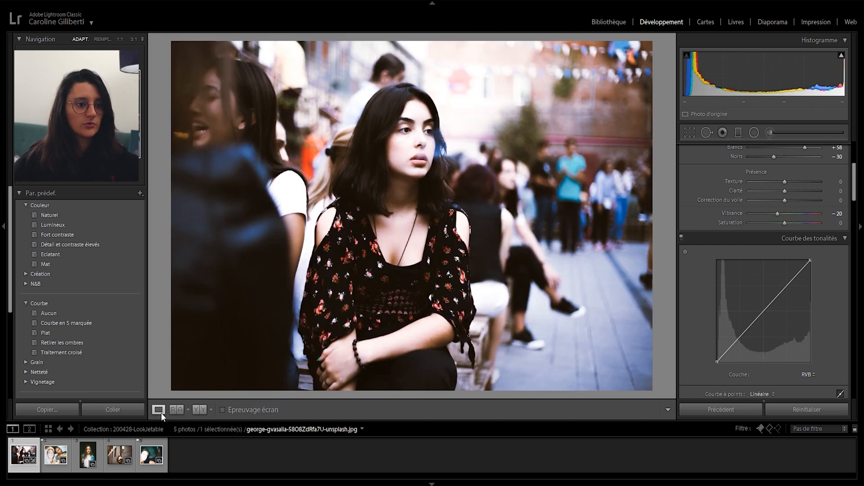
Step: Choose the Vert channel of the tone curve and raise its black point to about 8.6 % output
{"action": "left_click", "coordinate": [808, 375]}
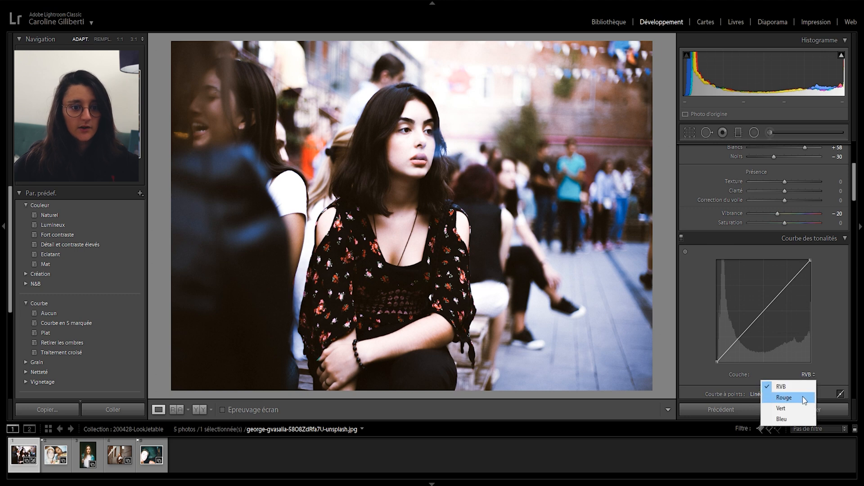
{"action": "left_click", "coordinate": [794, 407]}
{"action": "left_click_drag", "start_coordinate": [717, 363], "coordinate": [714, 357]}
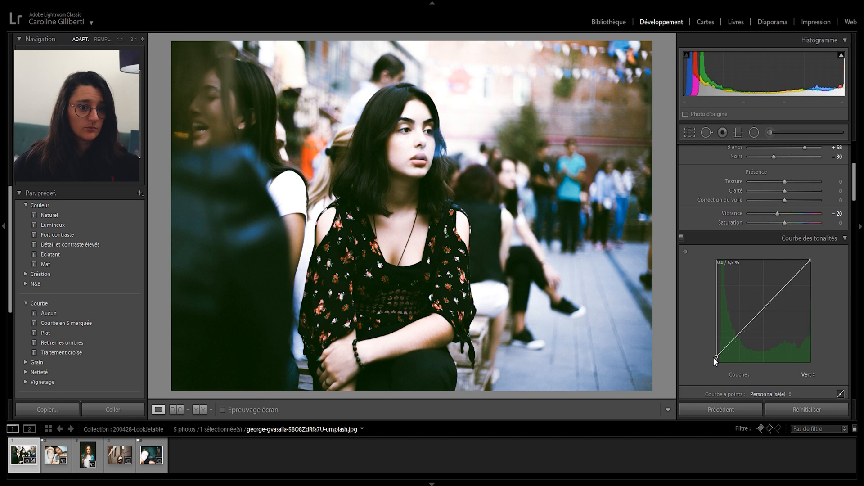
{"action": "left_click_drag", "start_coordinate": [713, 358], "coordinate": [712, 353]}
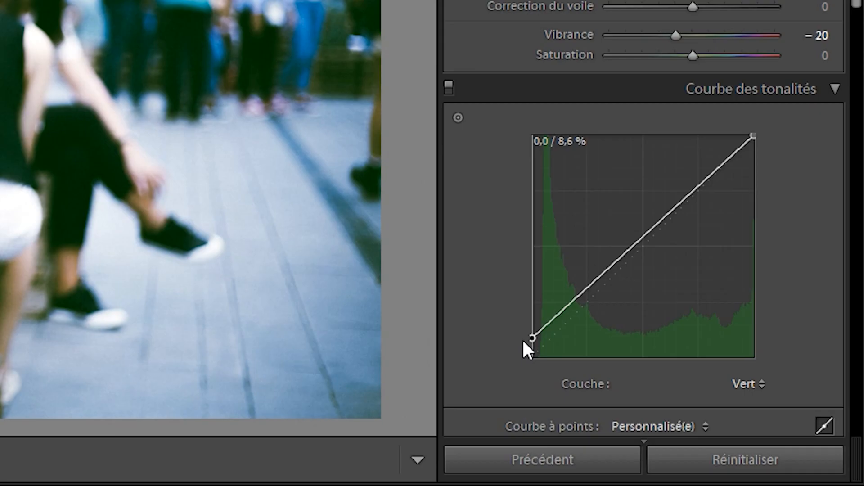
Step: Add a shadow point at about 15 / 20 % and a midtone point to the green curve, and compare with the tone curve disabled
{"action": "left_click", "coordinate": [550, 323]}
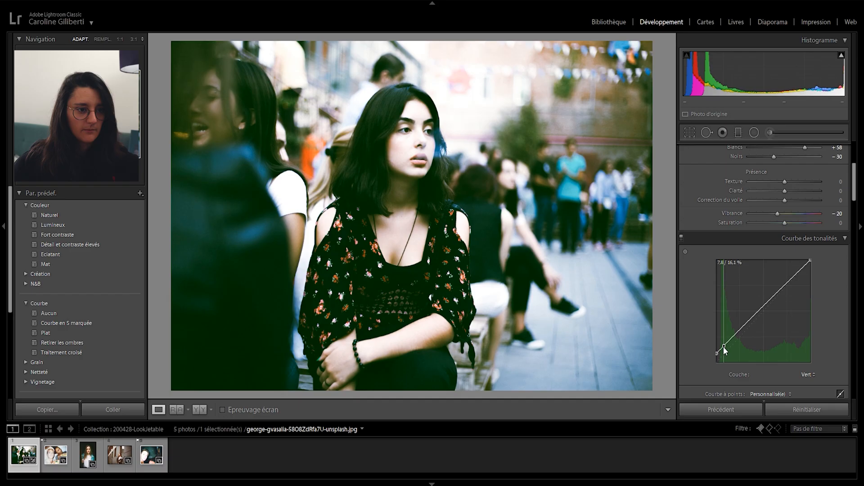
{"action": "left_click_drag", "start_coordinate": [723, 347], "coordinate": [752, 328]}
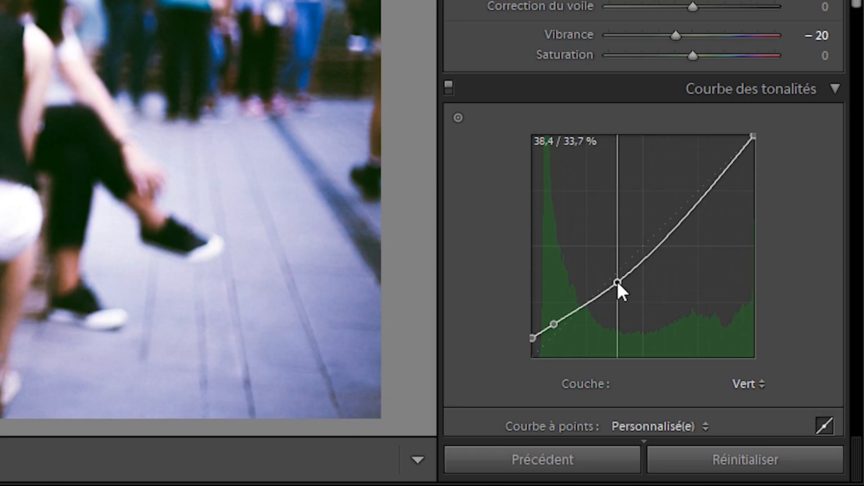
{"action": "mouse_move", "coordinate": [617, 282]}
{"action": "left_mouse_down"}
{"action": "mouse_move", "coordinate": [621, 266]}
{"action": "mouse_move", "coordinate": [616, 271]}
{"action": "left_mouse_up"}
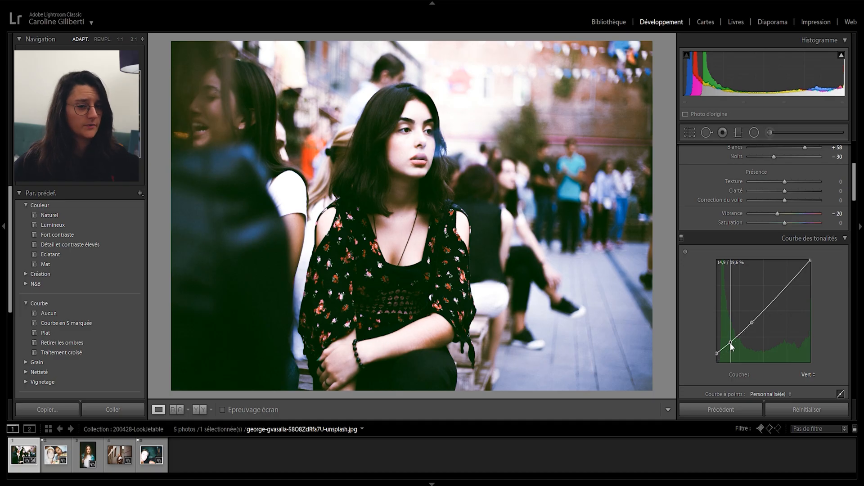
{"action": "left_click_drag", "start_coordinate": [730, 342], "coordinate": [725, 309]}
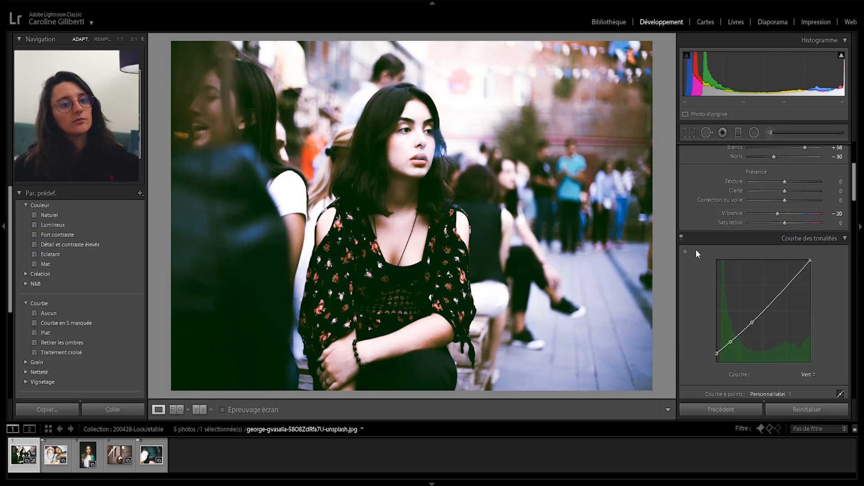
{"action": "left_click", "coordinate": [682, 239]}
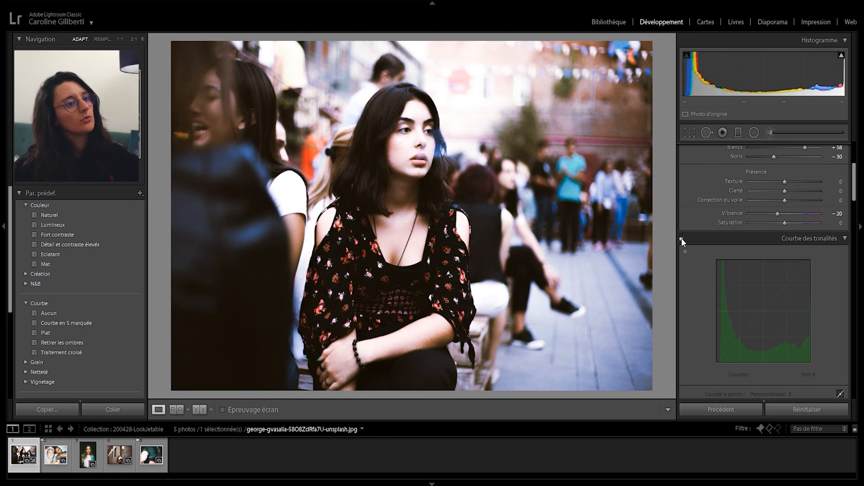
{"action": "left_click", "coordinate": [682, 239]}
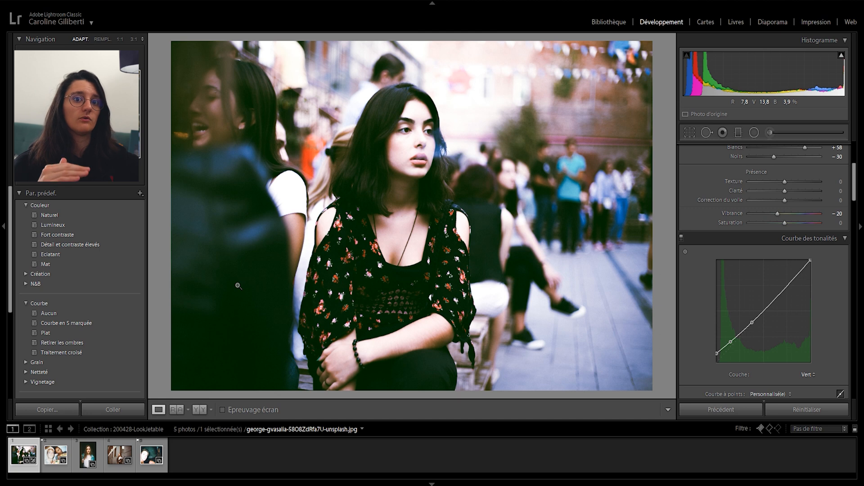
Step: In the TSL settings, set the Bleu hue to −21 and the Bleu saturation to −56
{"action": "scroll", "coordinate": [689, 275], "scroll_direction": "down", "scroll_amount": 5}
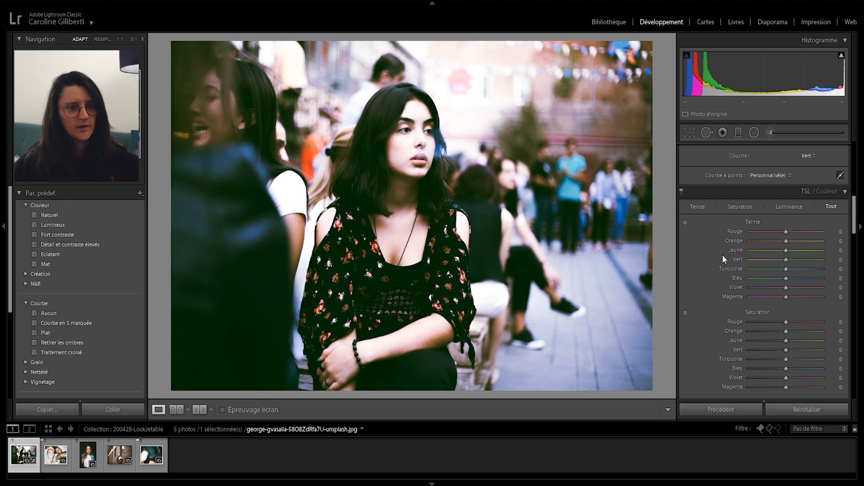
{"action": "left_click_drag", "start_coordinate": [786, 279], "coordinate": [778, 282]}
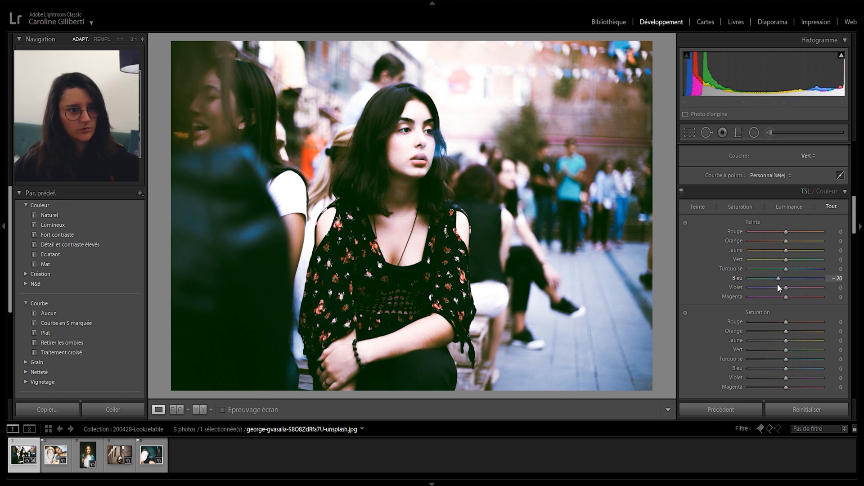
{"action": "left_click_drag", "start_coordinate": [779, 294], "coordinate": [777, 294]}
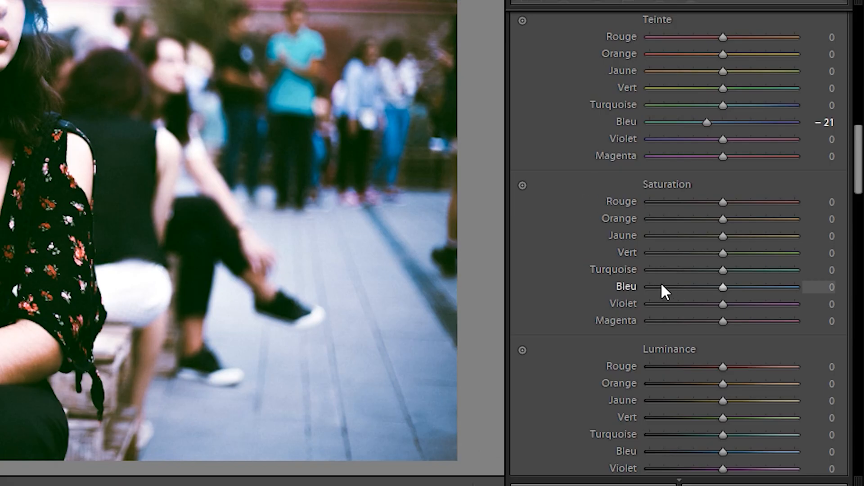
{"action": "left_click_drag", "start_coordinate": [673, 288], "coordinate": [683, 295]}
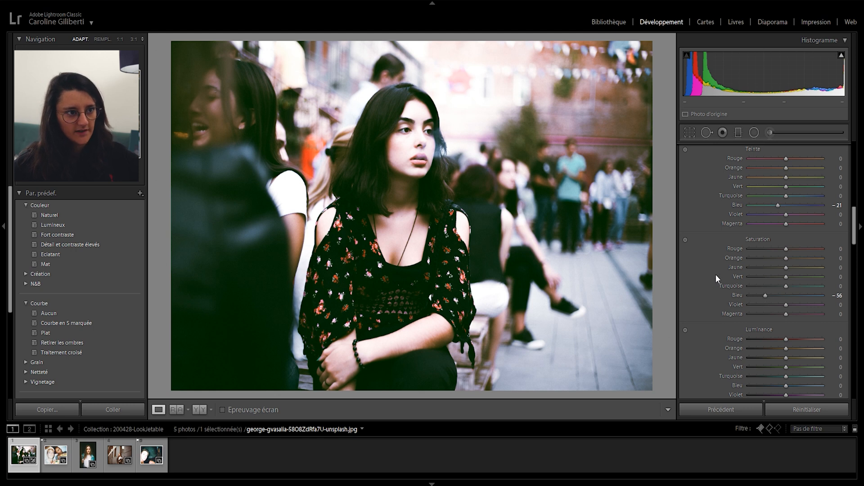
Step: Split-tone the photo with highlights at Teinte 161, Saturation 8 and shadows at Teinte 119, Saturation 15
{"action": "scroll", "coordinate": [715, 272], "scroll_direction": "down", "scroll_amount": 3}
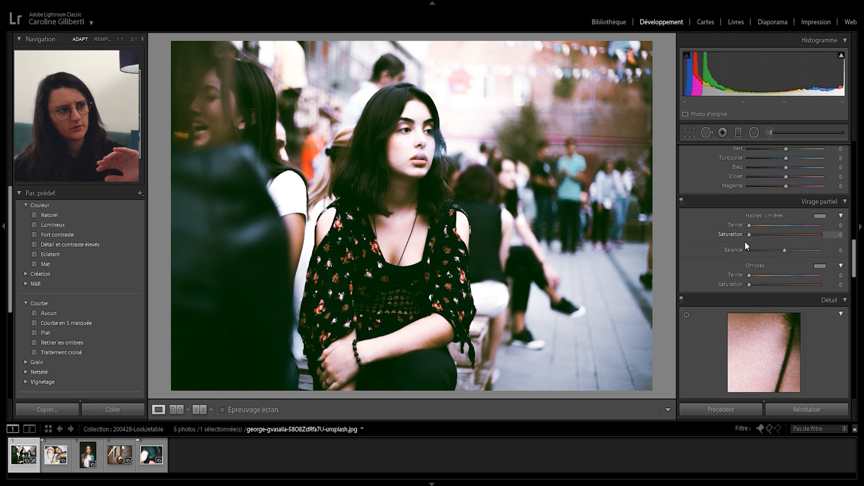
{"action": "left_click_drag", "start_coordinate": [745, 242], "coordinate": [774, 232]}
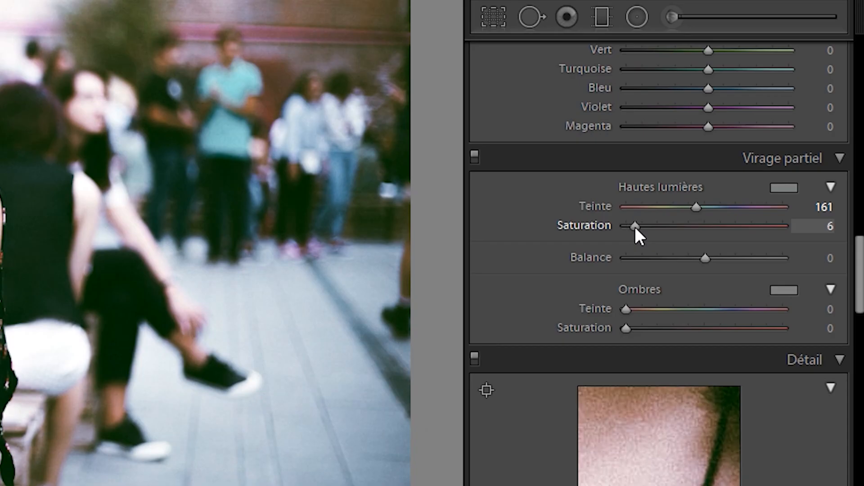
{"action": "left_click_drag", "start_coordinate": [753, 234], "coordinate": [755, 234]}
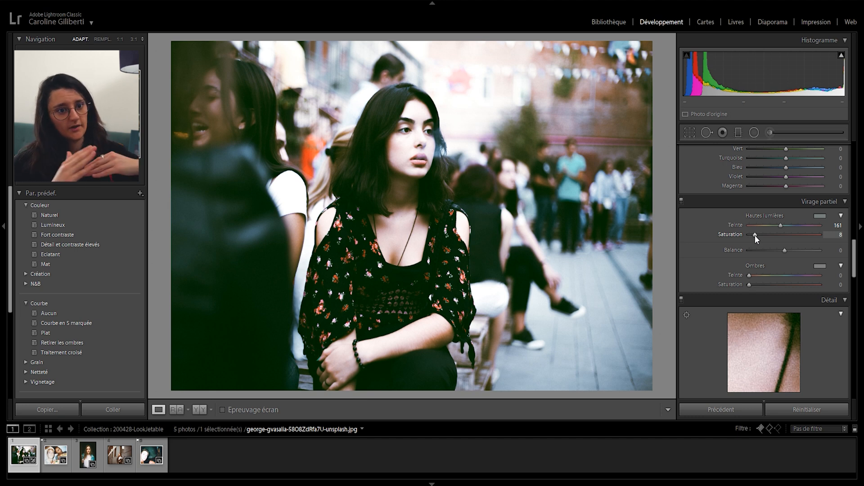
{"action": "left_click_drag", "start_coordinate": [750, 282], "coordinate": [765, 293]}
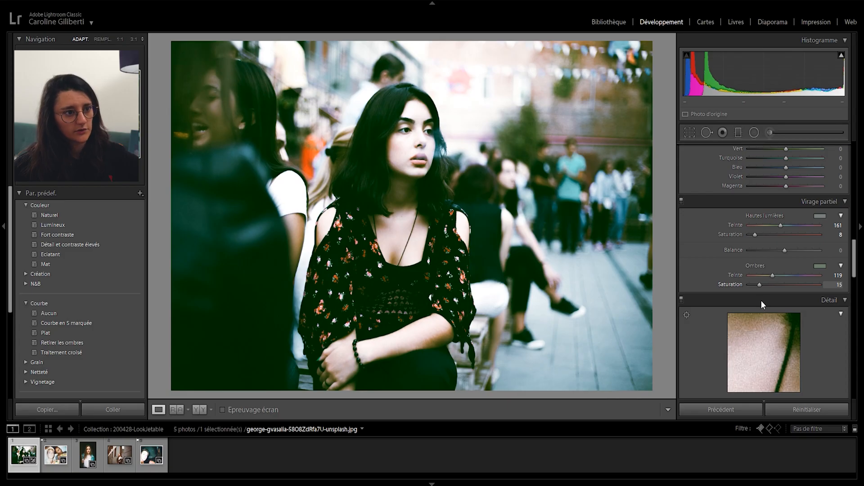
Step: Darken the photo's edges with a post-crop vignette using a Gain of −35
{"action": "scroll", "coordinate": [706, 272], "scroll_direction": "down", "scroll_amount": 4}
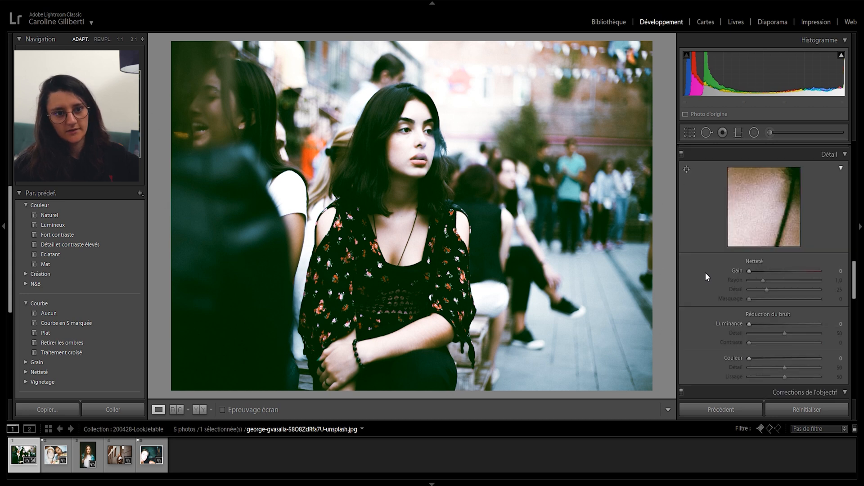
{"action": "scroll", "coordinate": [720, 249], "scroll_direction": "down", "scroll_amount": 2}
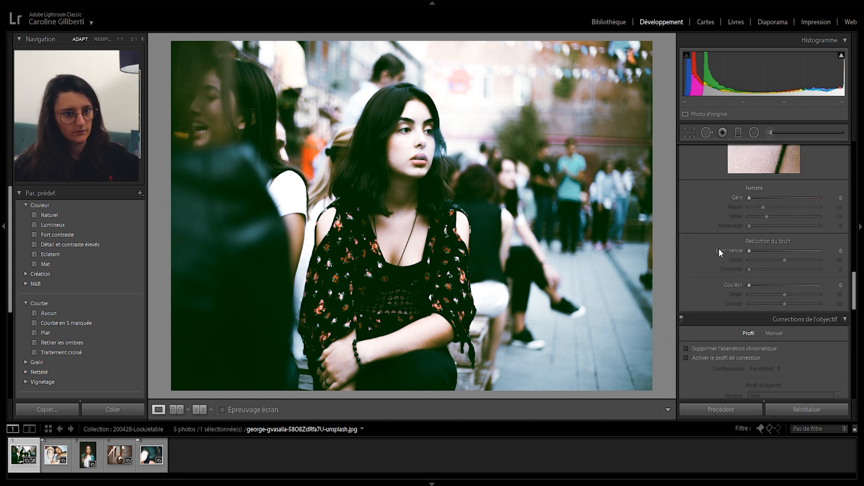
{"action": "scroll", "coordinate": [719, 248], "scroll_direction": "down", "scroll_amount": 2}
{"action": "scroll", "coordinate": [719, 265], "scroll_direction": "down", "scroll_amount": 10}
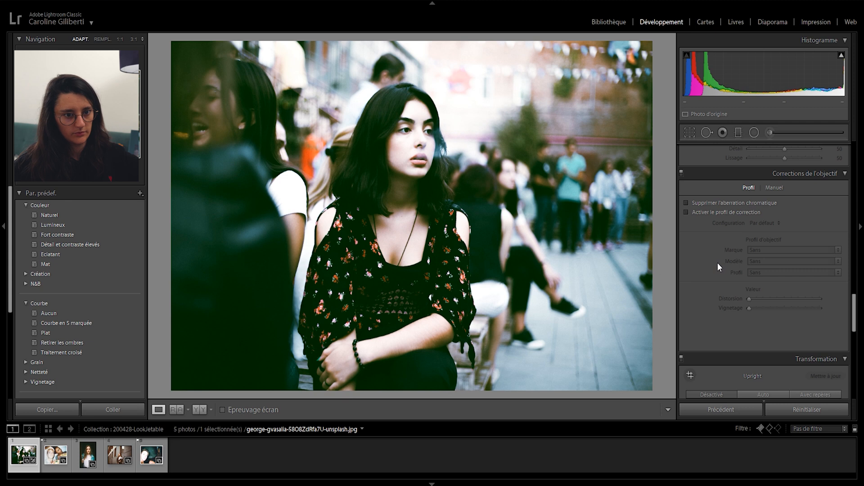
{"action": "left_click_drag", "start_coordinate": [783, 299], "coordinate": [770, 314]}
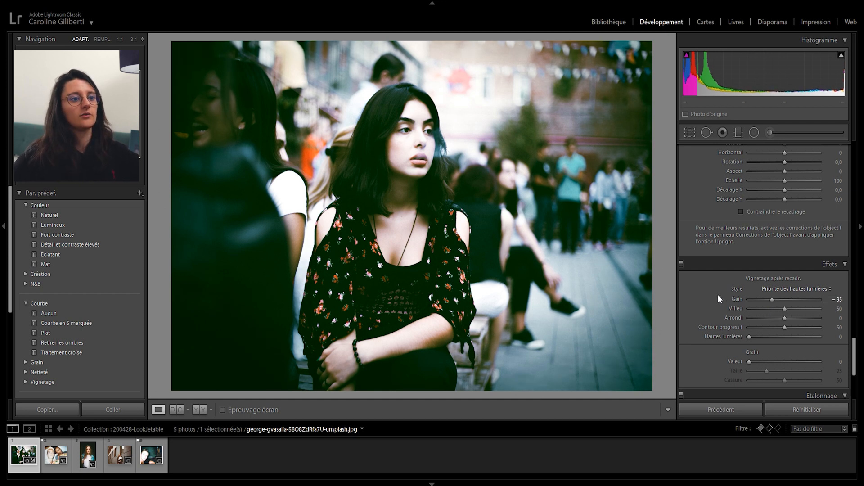
Step: Add grain with Valeur 53, Taille 45 and Cassure 59, checking it at 1:1 magnification before returning to the full view
{"action": "left_click", "coordinate": [787, 361]}
{"action": "left_click", "coordinate": [444, 174]}
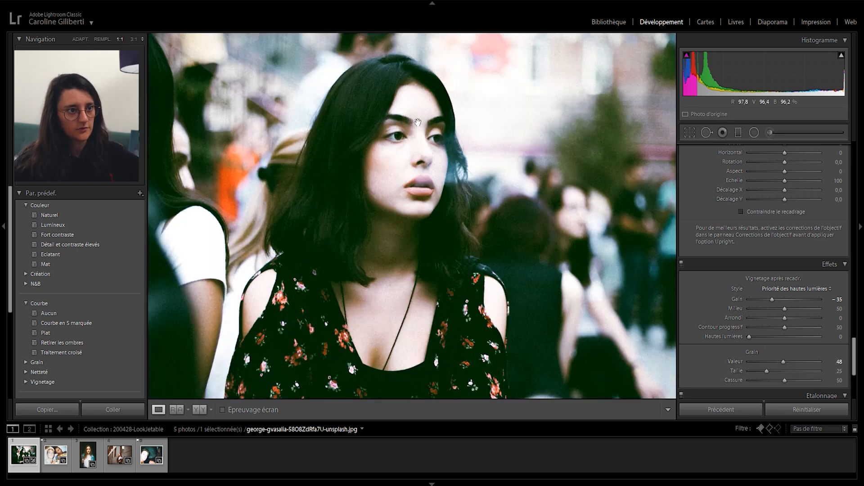
{"action": "left_click_drag", "start_coordinate": [445, 173], "coordinate": [423, 282]}
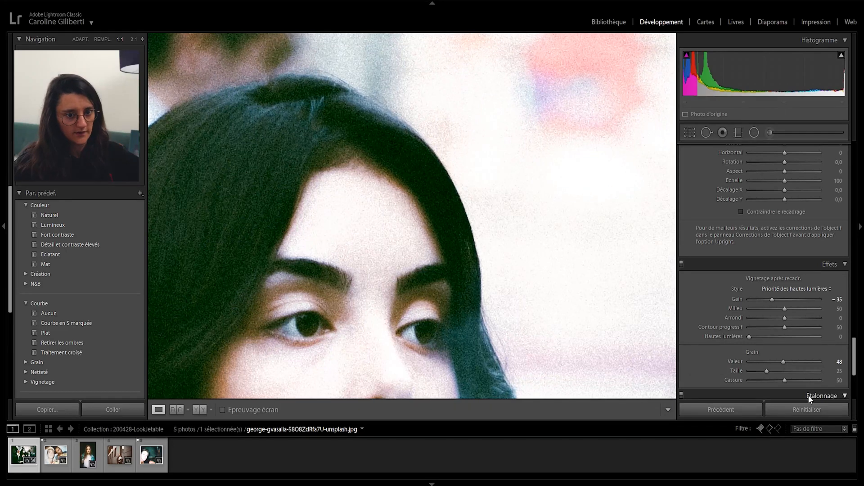
{"action": "left_click_drag", "start_coordinate": [766, 370], "coordinate": [798, 380]}
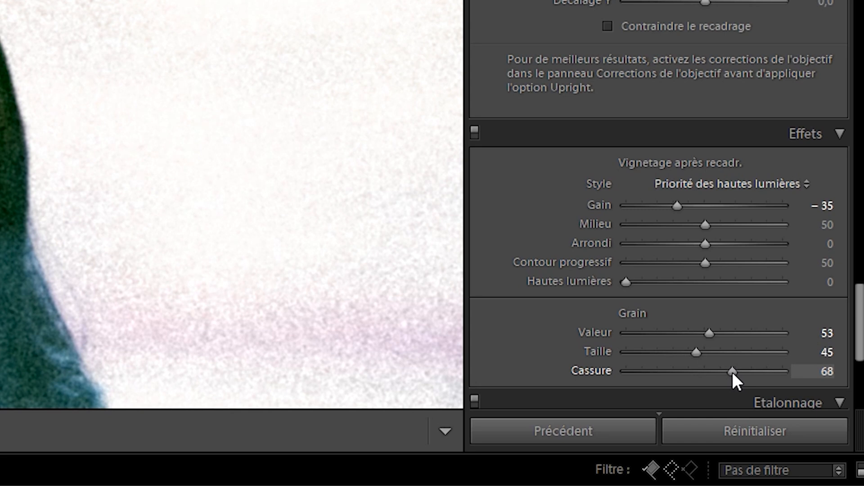
{"action": "left_click_drag", "start_coordinate": [733, 371], "coordinate": [717, 376]}
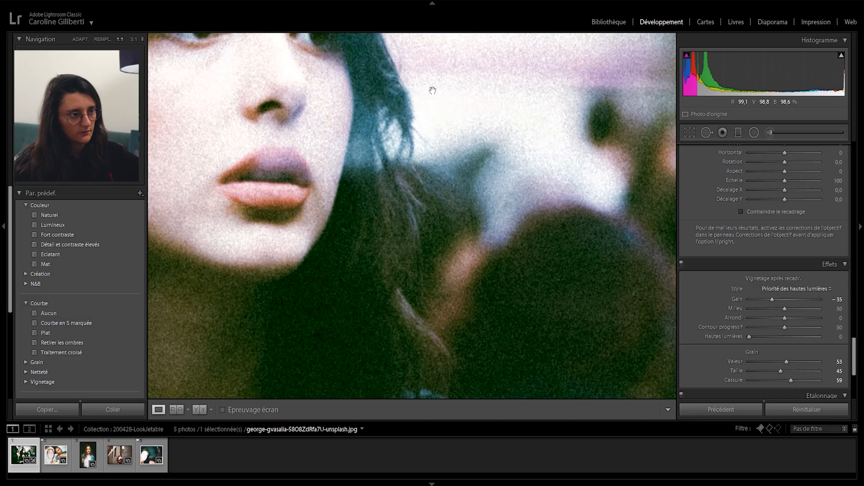
{"action": "left_click", "coordinate": [432, 90]}
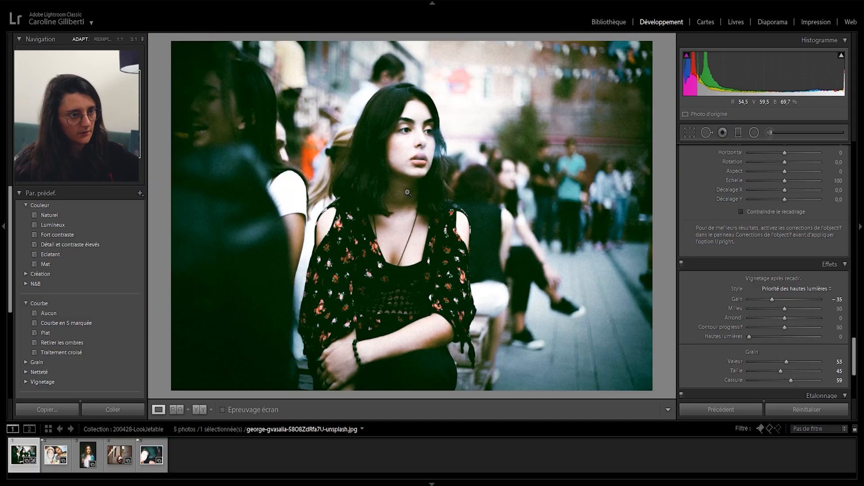
Step: Compare the photo with its vignette and grain effects disabled and re-enabled, and view it beside the reference photo
{"action": "left_click", "coordinate": [681, 263]}
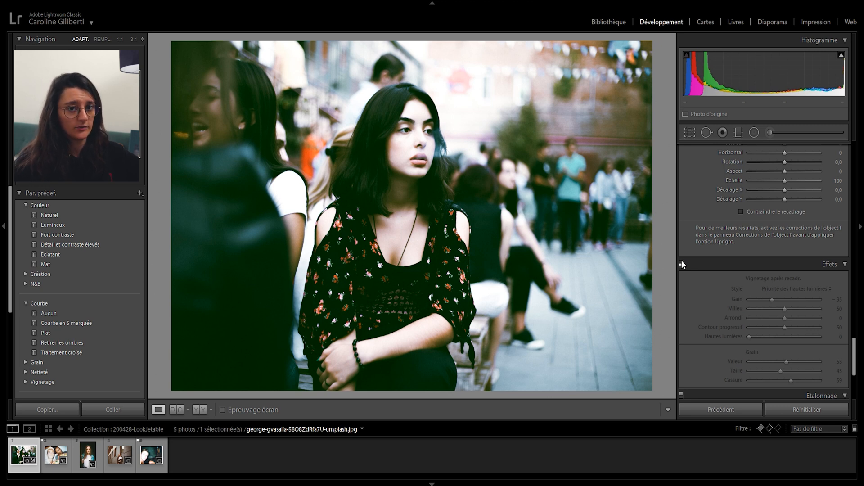
{"action": "left_click", "coordinate": [681, 264]}
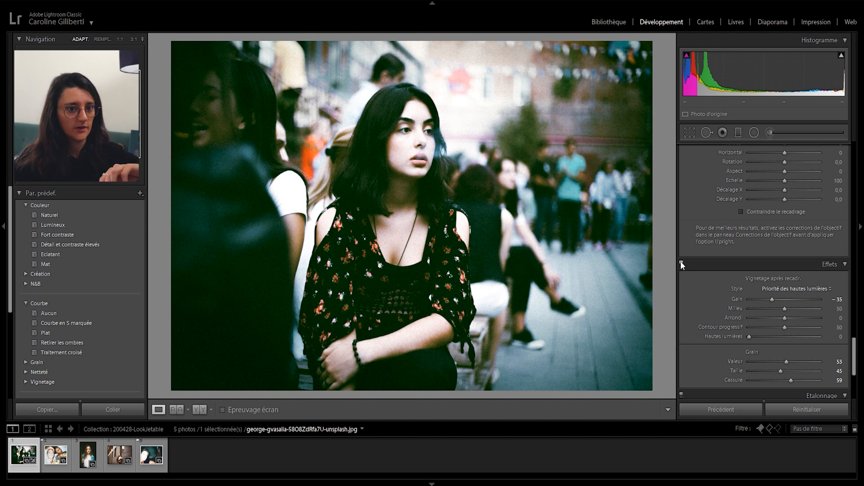
{"action": "scroll", "coordinate": [692, 292], "scroll_direction": "down", "scroll_amount": 3}
{"action": "left_click", "coordinate": [176, 411]}
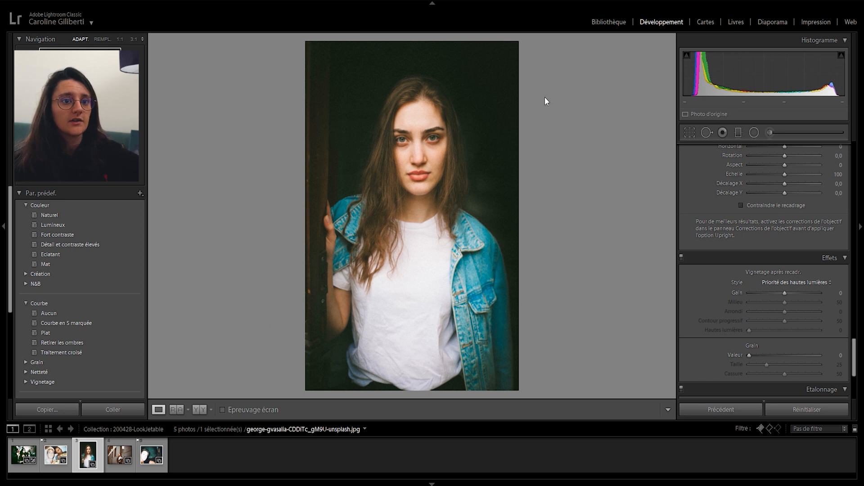
Step: On the portrait of the woman in the denim jacket, set Teinte to +16 and Contraste to +75
{"action": "scroll", "coordinate": [701, 263], "scroll_direction": "up", "scroll_amount": 15}
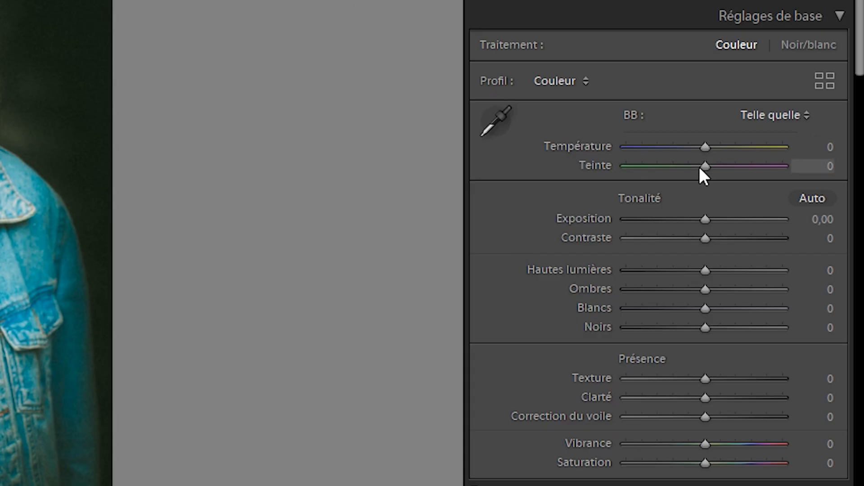
{"action": "mouse_move", "coordinate": [704, 166]}
{"action": "left_mouse_down"}
{"action": "mouse_move", "coordinate": [719, 162]}
{"action": "mouse_move", "coordinate": [714, 168]}
{"action": "left_mouse_up"}
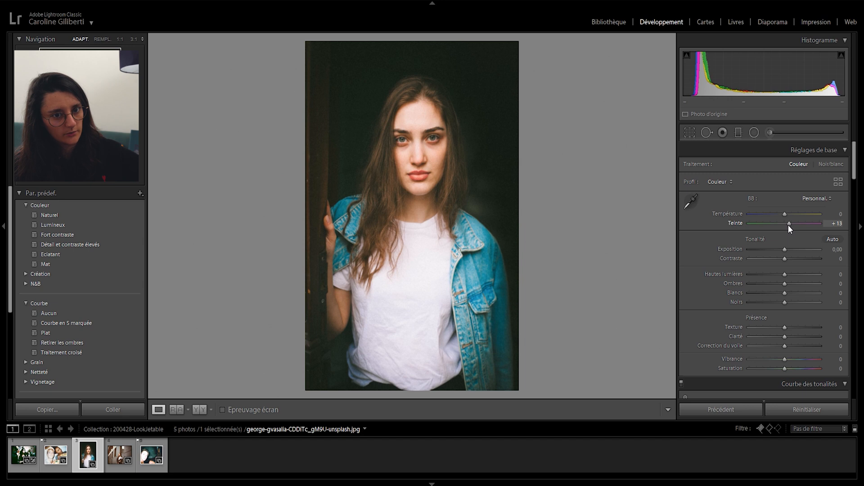
{"action": "left_click_drag", "start_coordinate": [788, 225], "coordinate": [809, 257]}
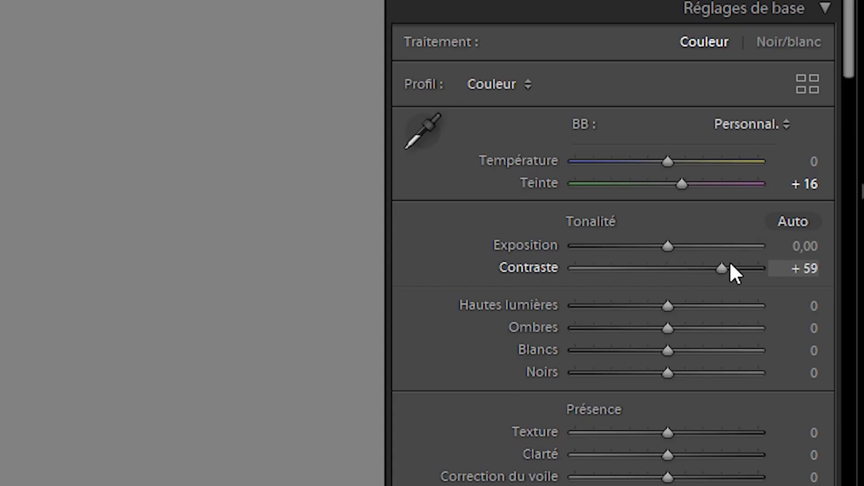
{"action": "left_click_drag", "start_coordinate": [730, 261], "coordinate": [741, 264]}
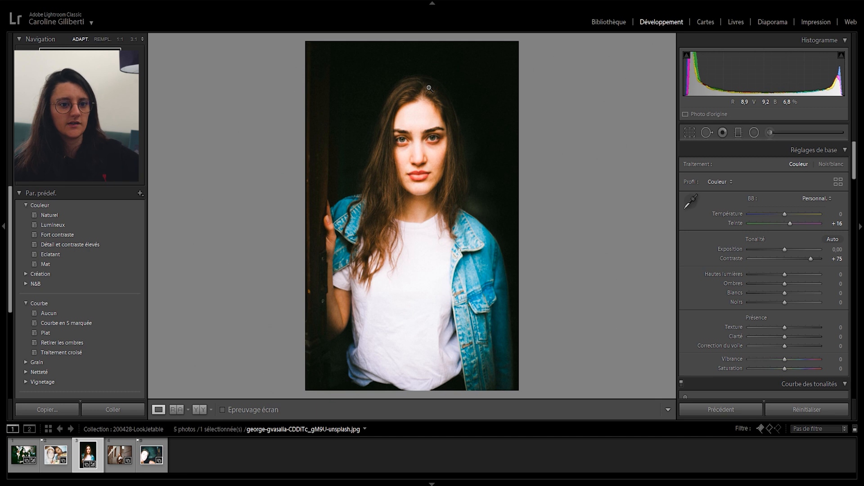
Step: Set Hautes lumières to +39, Ombres to +43, Blancs to +4, Noirs to −4, Clarté to −15 and Vibrance to −26
{"action": "left_click_drag", "start_coordinate": [790, 274], "coordinate": [774, 284]}
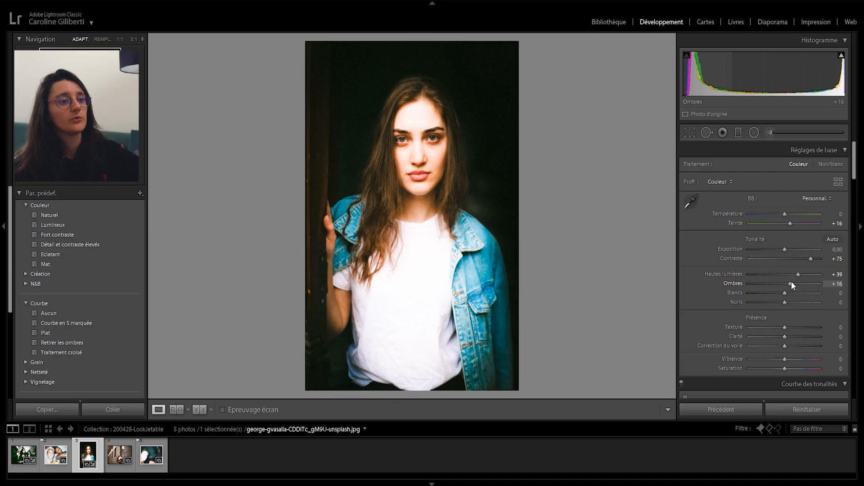
{"action": "left_click_drag", "start_coordinate": [792, 282], "coordinate": [797, 282]}
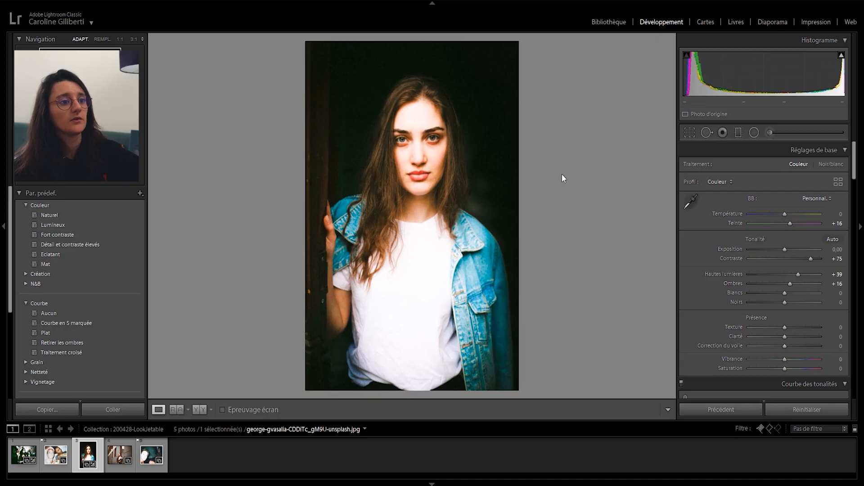
{"action": "mouse_move", "coordinate": [679, 328]}
{"action": "left_mouse_down"}
{"action": "mouse_move", "coordinate": [693, 327]}
{"action": "mouse_move", "coordinate": [687, 335]}
{"action": "left_mouse_up"}
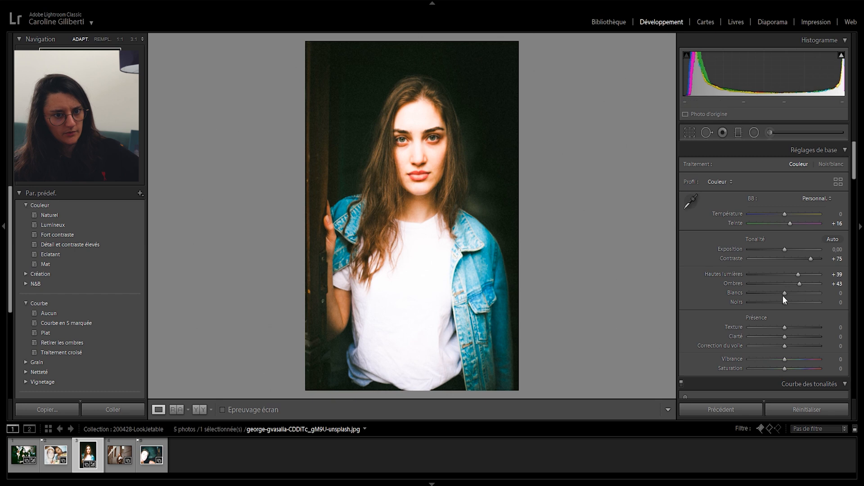
{"action": "left_click_drag", "start_coordinate": [784, 294], "coordinate": [782, 304]}
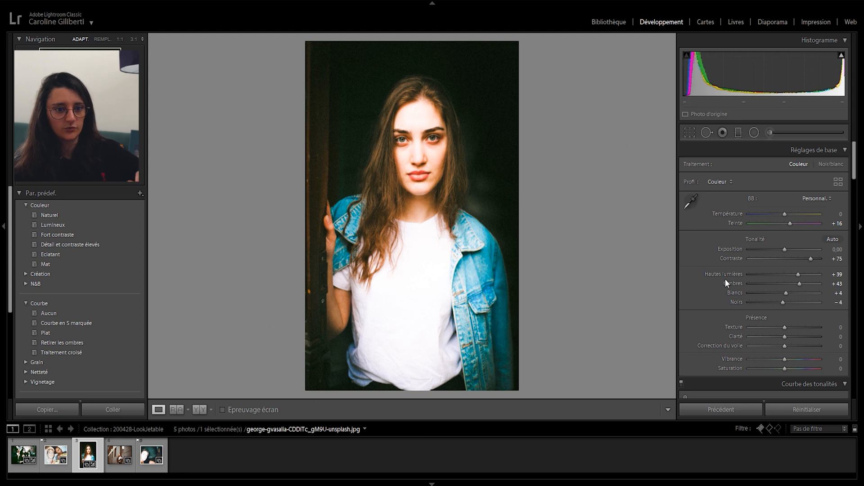
{"action": "left_click_drag", "start_coordinate": [785, 337], "coordinate": [782, 339]}
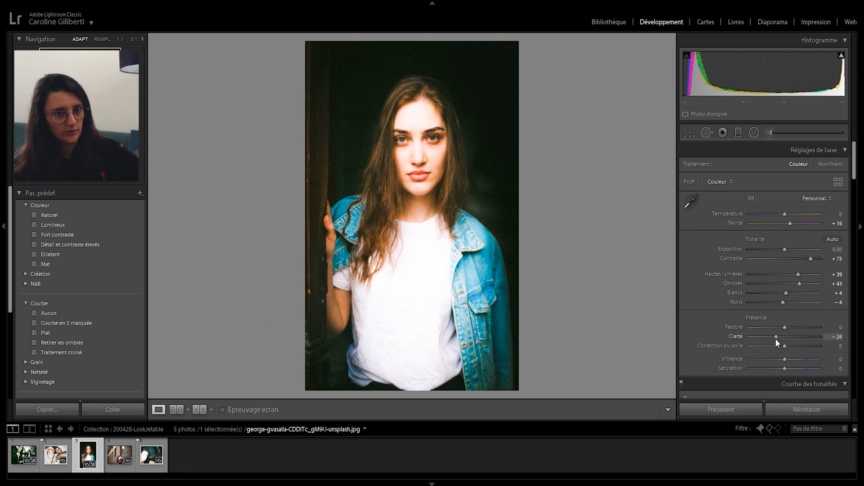
{"action": "left_click_drag", "start_coordinate": [779, 339], "coordinate": [774, 360]}
Step: Raise the black point of the green tone curve slightly and add a slightly lifted shadow point at about 13 % input
{"action": "scroll", "coordinate": [709, 297], "scroll_direction": "down", "scroll_amount": 5}
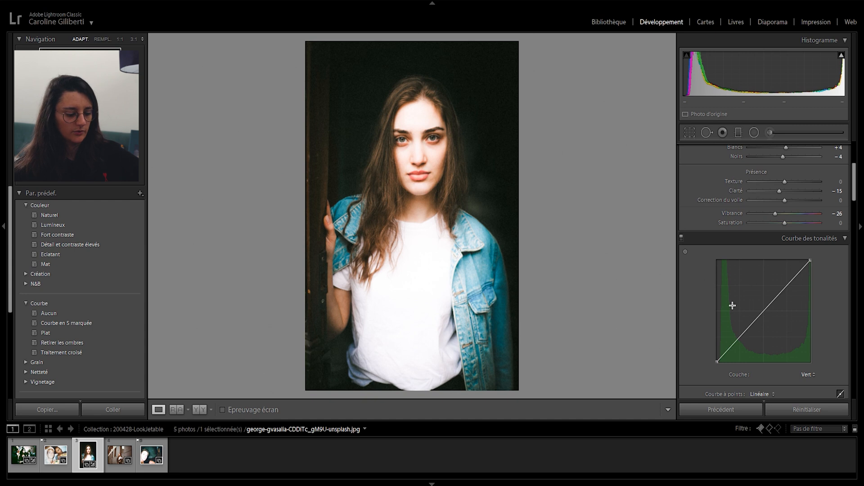
{"action": "left_click_drag", "start_coordinate": [718, 362], "coordinate": [714, 360]}
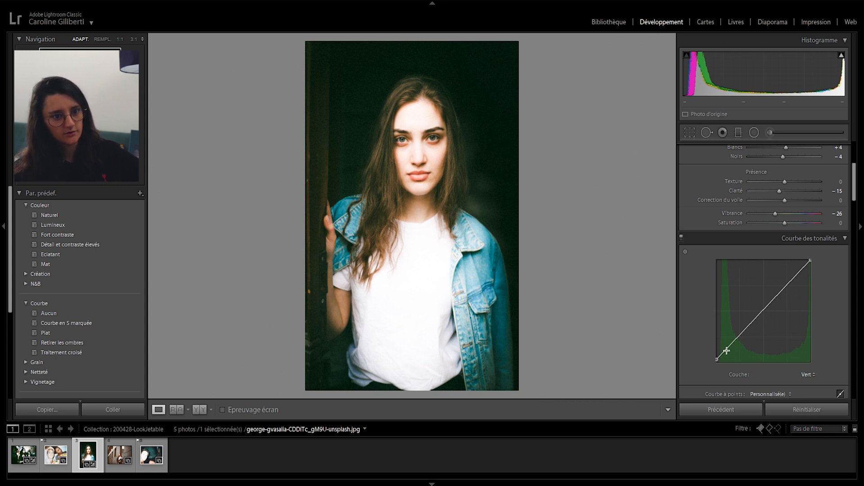
{"action": "left_click", "coordinate": [730, 349]}
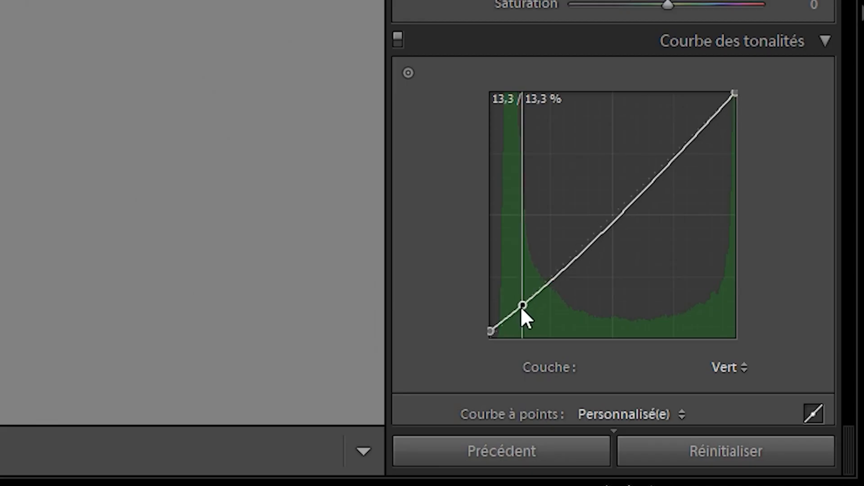
{"action": "left_click_drag", "start_coordinate": [522, 307], "coordinate": [523, 301]}
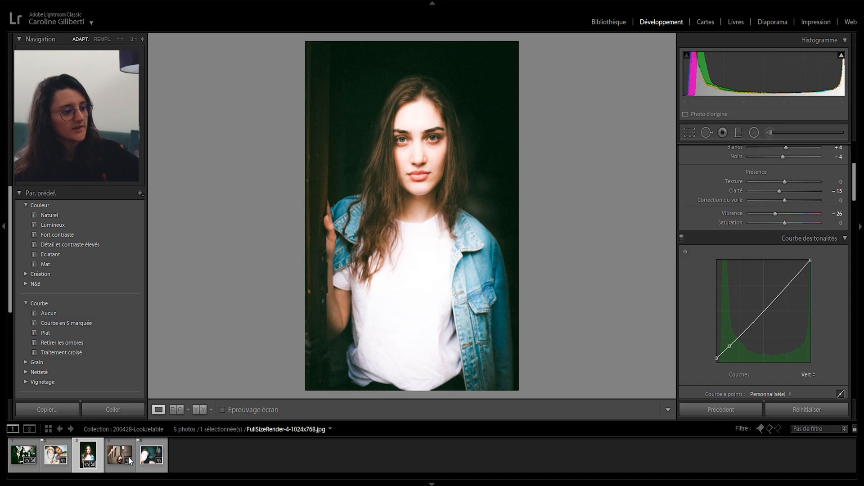
Step: Check the portrait beside the reference photo, and on the blue tone curve raise the black point slightly and add a shadow point
{"action": "left_click", "coordinate": [176, 409]}
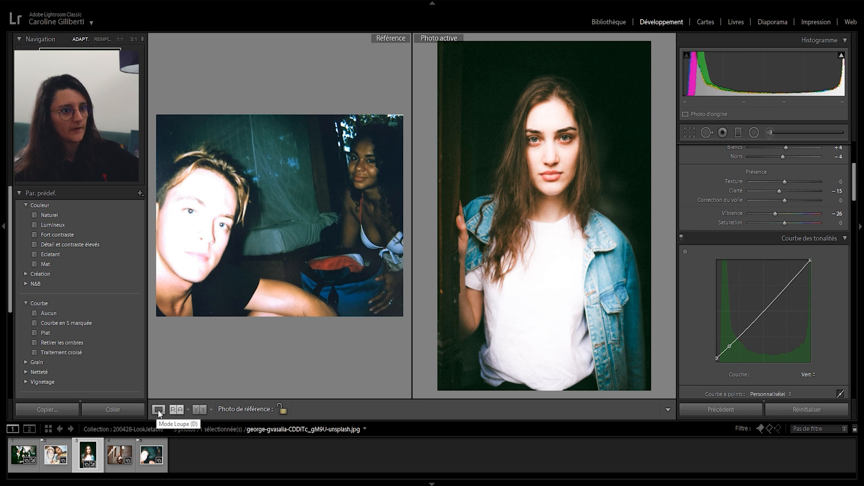
{"action": "left_click", "coordinate": [158, 409]}
{"action": "left_click", "coordinate": [802, 375]}
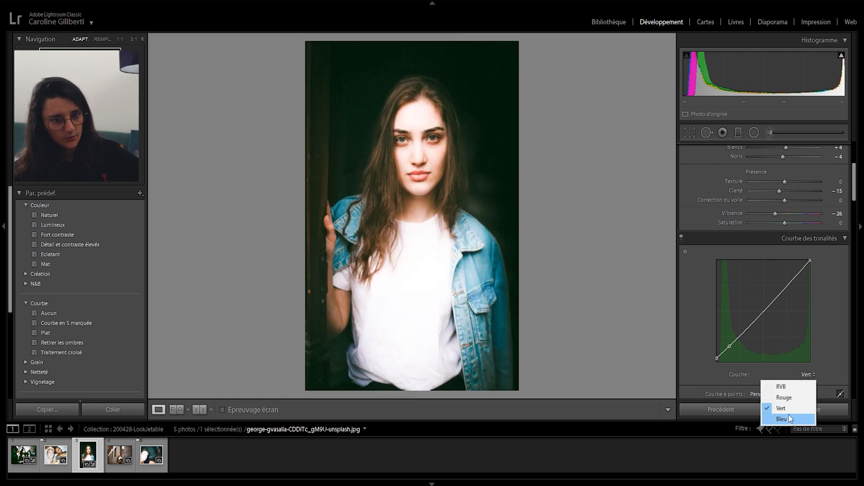
{"action": "left_click", "coordinate": [783, 422]}
{"action": "left_click_drag", "start_coordinate": [717, 360], "coordinate": [736, 341]}
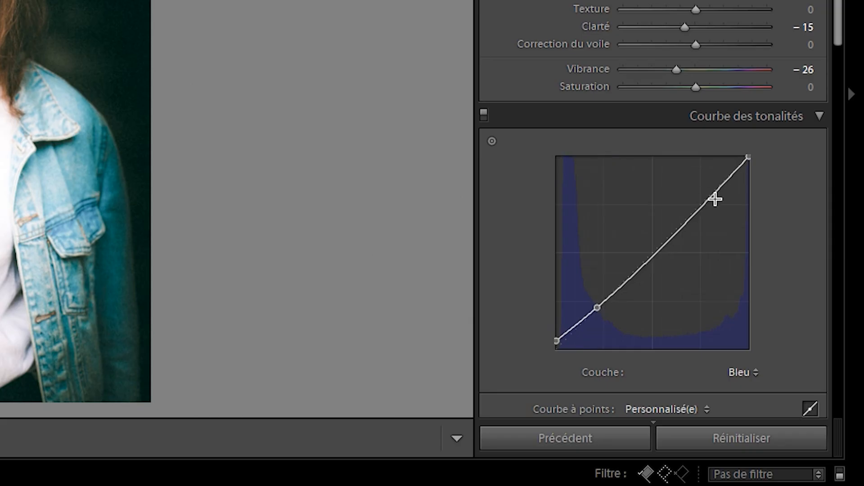
Step: Add a slightly raised highlight point and a midtone point to the blue curve, and adjust its shadow point to about 17.6 % input
{"action": "left_click_drag", "start_coordinate": [716, 195], "coordinate": [715, 186]}
{"action": "left_click", "coordinate": [648, 257]}
{"action": "left_click_drag", "start_coordinate": [597, 308], "coordinate": [589, 308]}
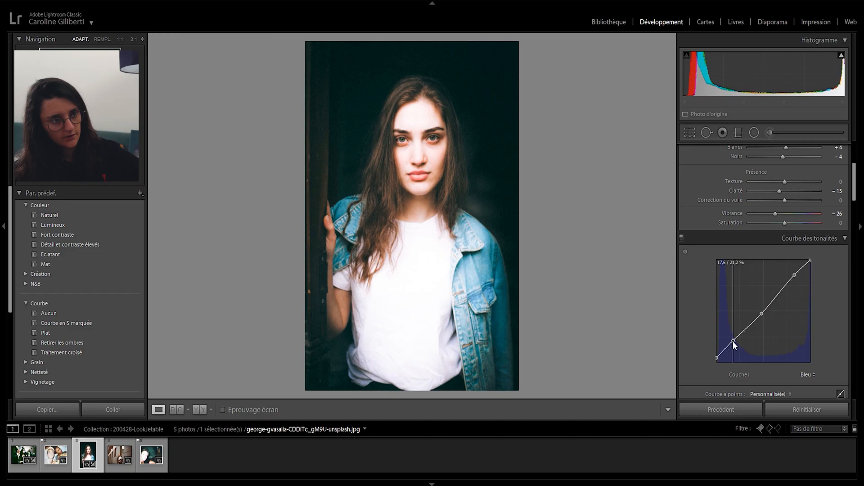
{"action": "left_click_drag", "start_coordinate": [733, 341], "coordinate": [733, 343]}
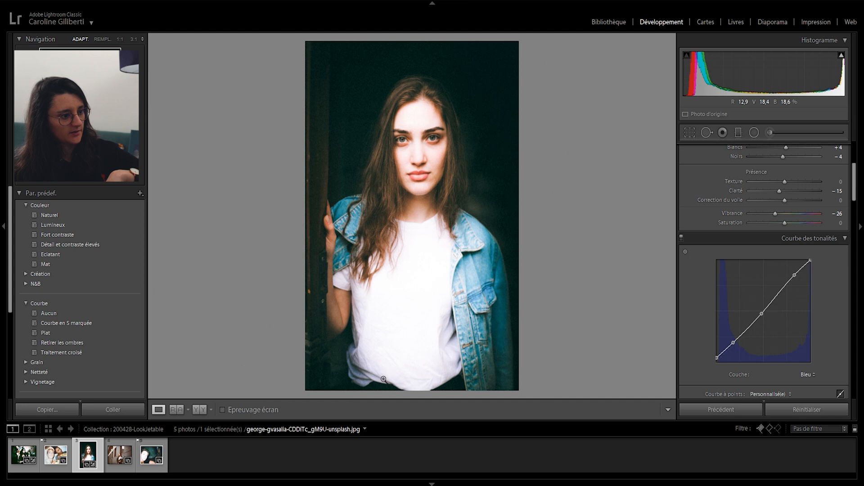
Step: Compare the portrait with the reference photo and with its tone curve disabled and re-enabled
{"action": "left_click", "coordinate": [178, 409]}
{"action": "left_click", "coordinate": [158, 409]}
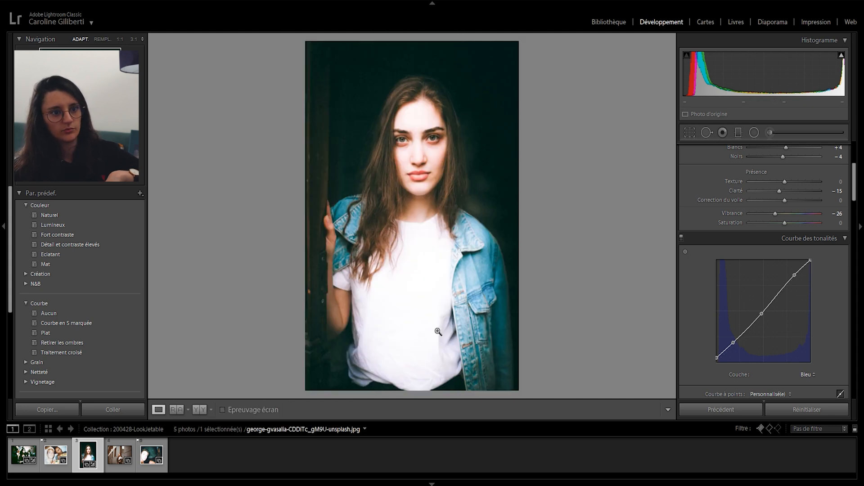
{"action": "left_click", "coordinate": [682, 237]}
{"action": "left_click", "coordinate": [681, 237]}
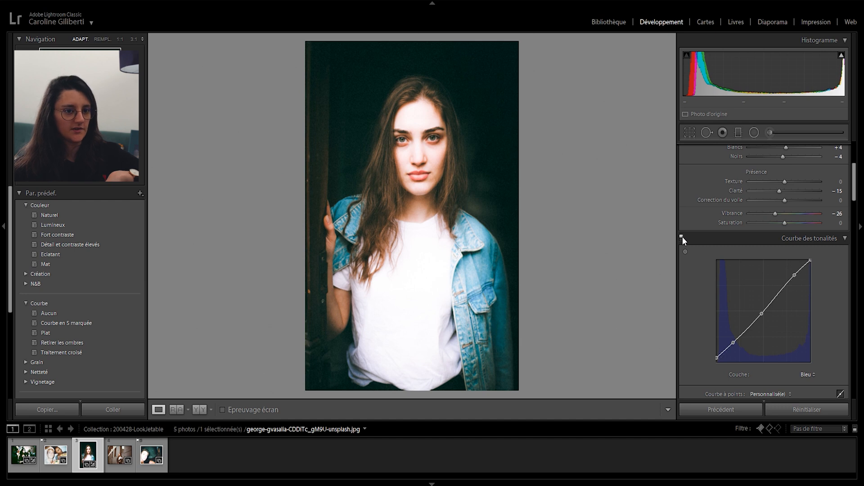
Step: In the TSL colour adjustments, set the Bleu hue to −15 and the Bleu saturation to −68
{"action": "scroll", "coordinate": [693, 273], "scroll_direction": "down", "scroll_amount": 5}
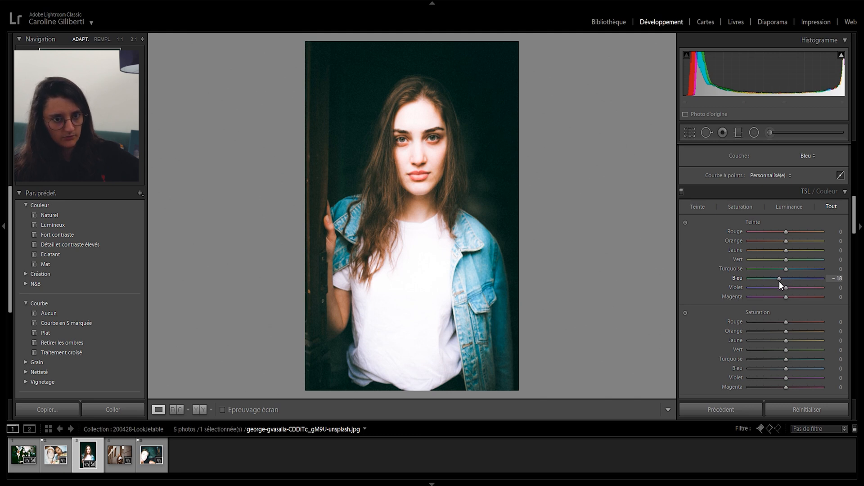
{"action": "left_click_drag", "start_coordinate": [779, 279], "coordinate": [780, 278]}
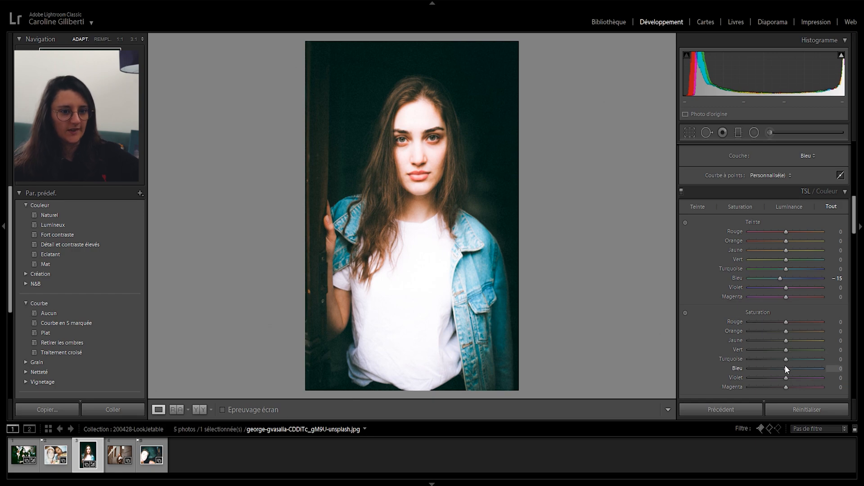
{"action": "left_click_drag", "start_coordinate": [785, 365], "coordinate": [783, 368]}
{"action": "left_click_drag", "start_coordinate": [654, 358], "coordinate": [605, 366]}
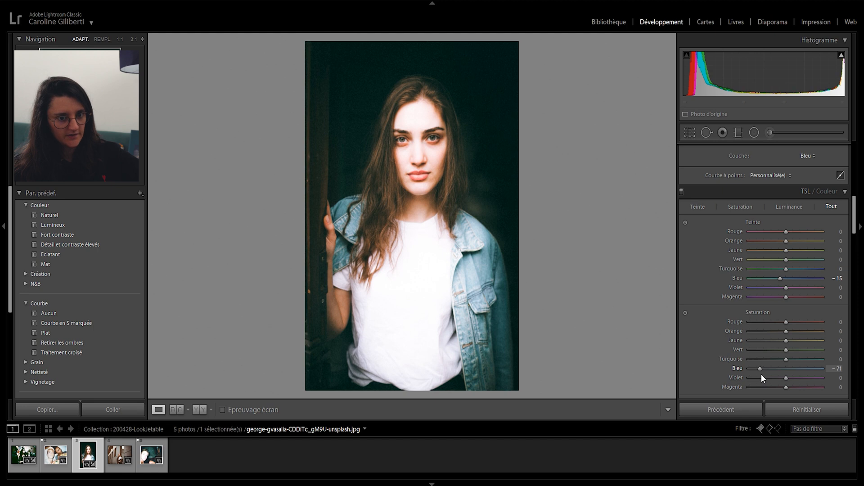
{"action": "left_click_drag", "start_coordinate": [760, 374], "coordinate": [762, 374]}
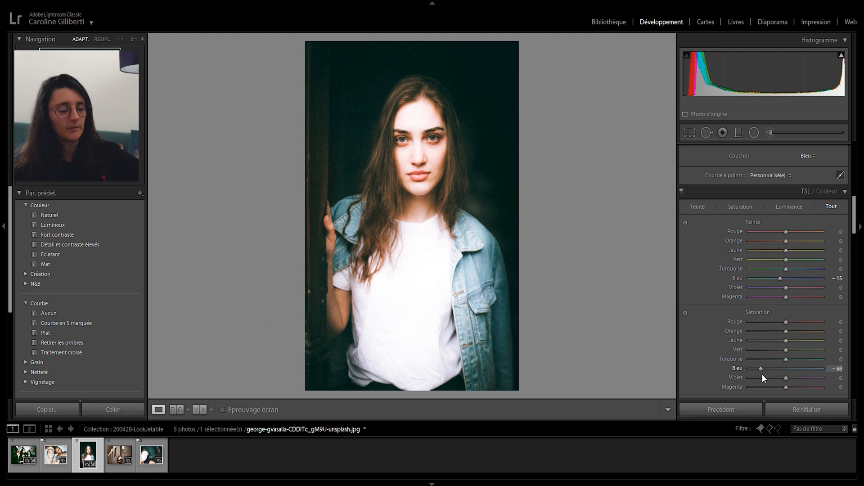
Step: In Virage partiel, set Hautes lumières to Teinte 257 and Saturation 6, and Ombres to Teinte 89 and Saturation 3
{"action": "left_click", "coordinate": [176, 410]}
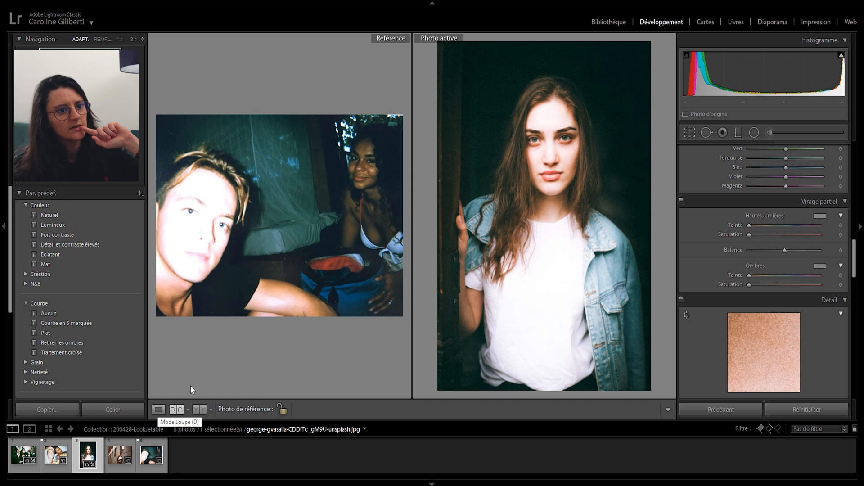
{"action": "left_click", "coordinate": [156, 409]}
{"action": "left_click_drag", "start_coordinate": [749, 235], "coordinate": [762, 235]}
{"action": "left_click_drag", "start_coordinate": [749, 225], "coordinate": [802, 225]}
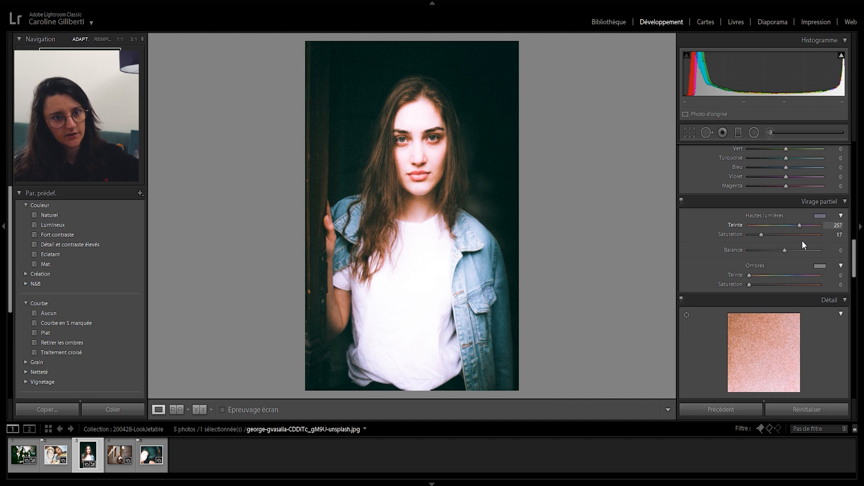
{"action": "left_click_drag", "start_coordinate": [760, 235], "coordinate": [752, 236]}
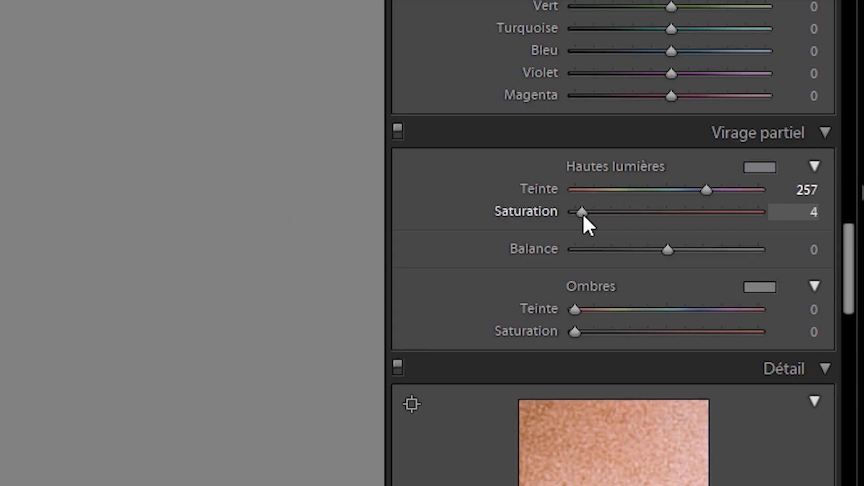
{"action": "left_click_drag", "start_coordinate": [584, 214], "coordinate": [587, 212]}
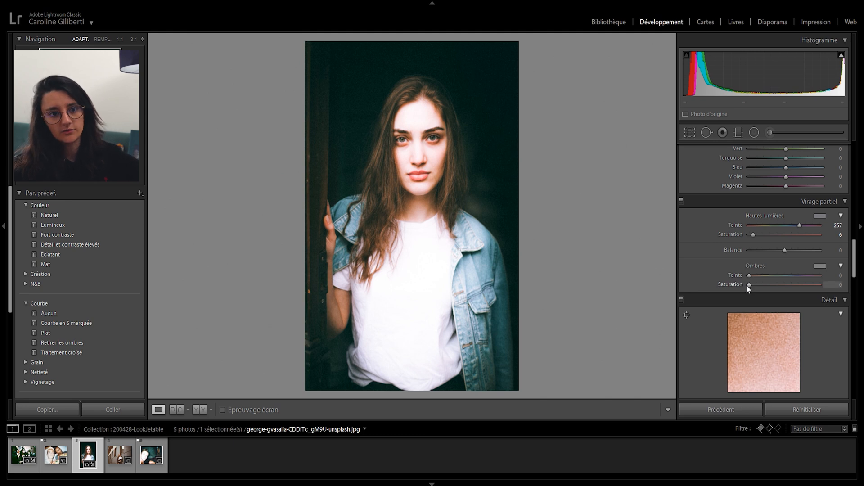
{"action": "left_click_drag", "start_coordinate": [750, 287], "coordinate": [765, 275]}
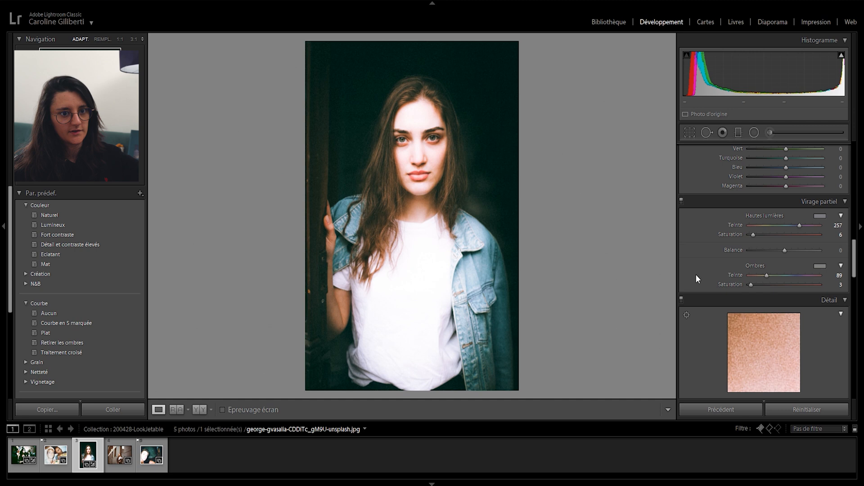
Step: Set the vignette Gain to −26 and the grain to Valeur 42, Taille 45 and Cassure 69, checking the grain up close
{"action": "scroll", "coordinate": [696, 275], "scroll_direction": "down", "scroll_amount": 8}
{"action": "scroll", "coordinate": [731, 267], "scroll_direction": "down", "scroll_amount": 8}
{"action": "left_click_drag", "start_coordinate": [782, 228], "coordinate": [774, 231]}
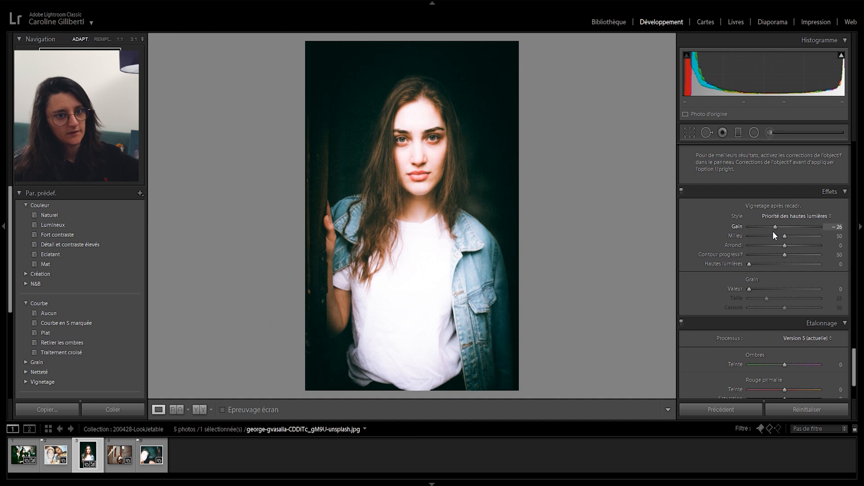
{"action": "left_click_drag", "start_coordinate": [749, 289], "coordinate": [769, 289]}
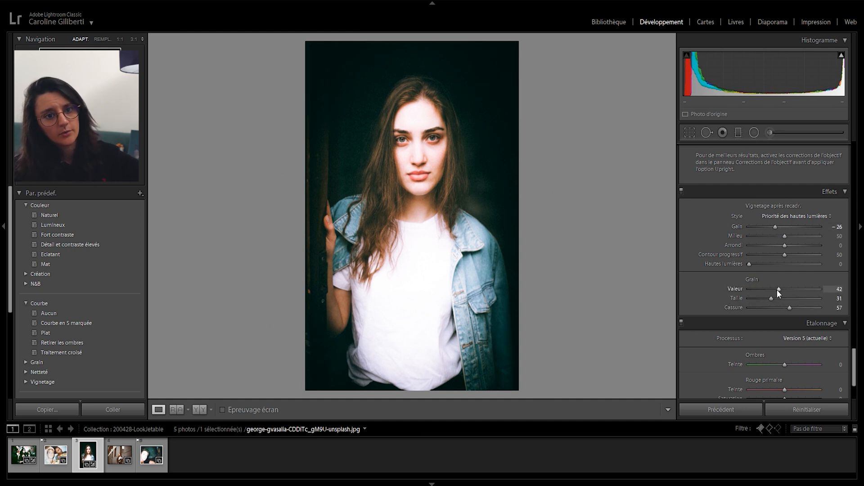
{"action": "left_click_drag", "start_coordinate": [487, 139], "coordinate": [470, 438]}
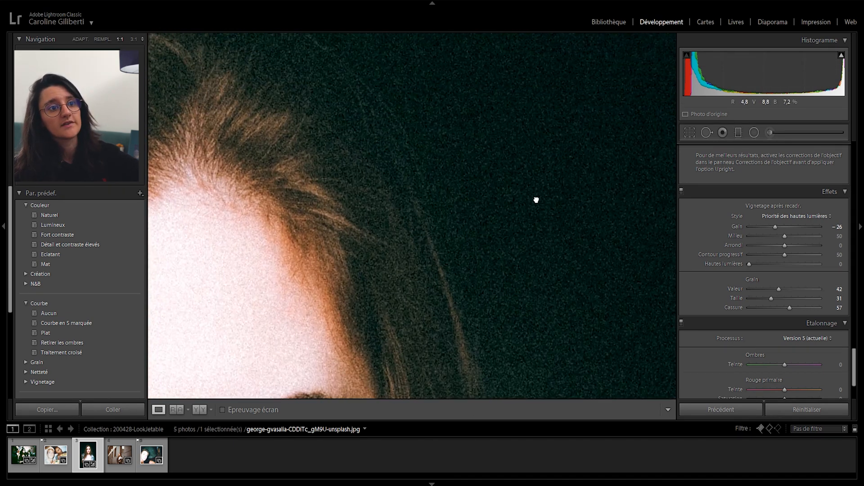
{"action": "left_click", "coordinate": [536, 197]}
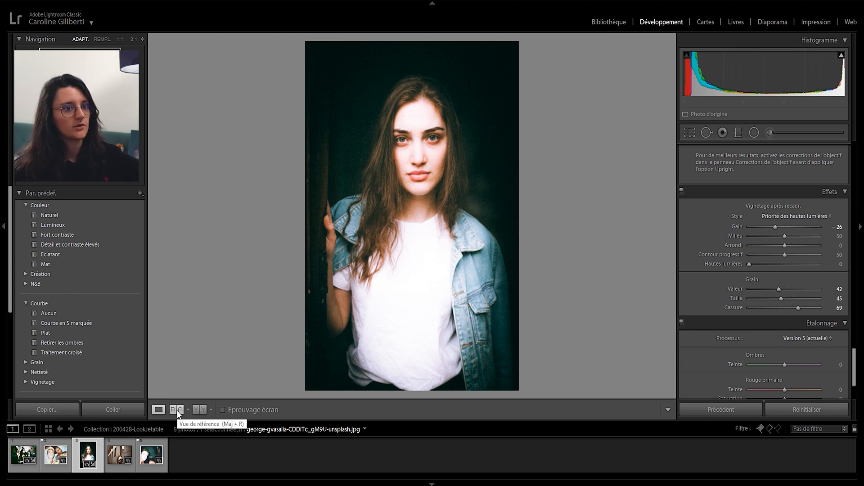
Step: Compare the finished portrait with the reference photo and with its own unedited version
{"action": "left_click", "coordinate": [176, 409]}
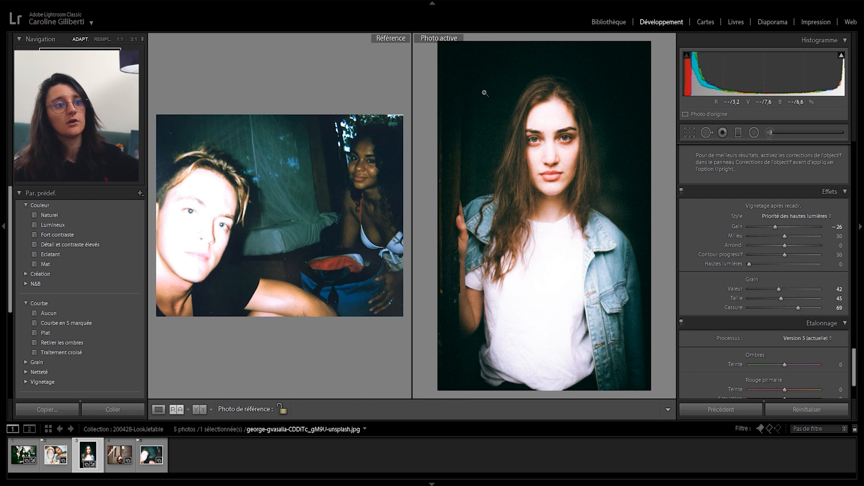
{"action": "key", "text": "y"}
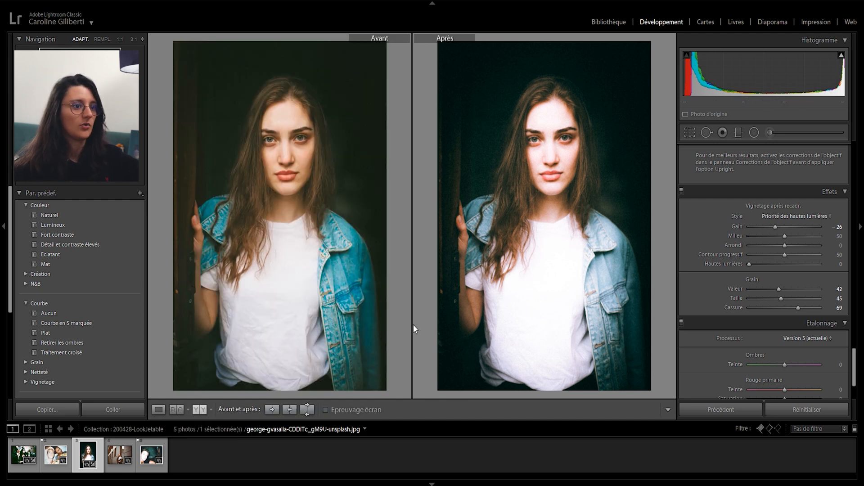
{"action": "key", "text": "y"}
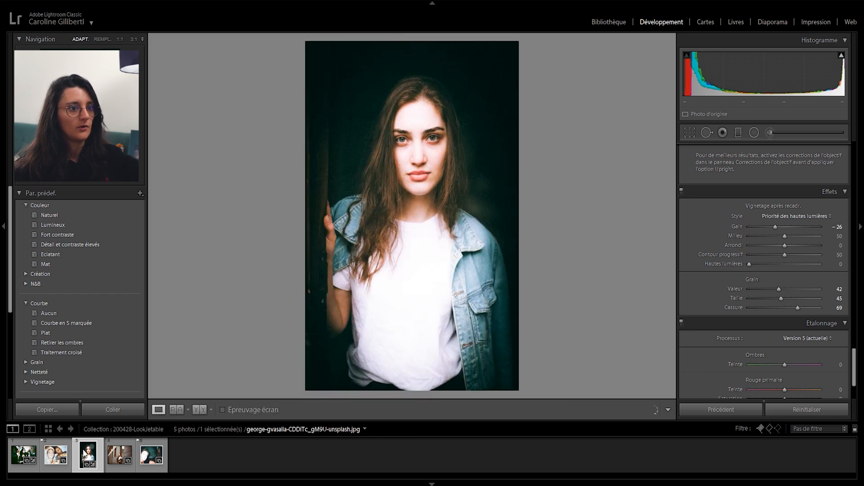
Step: On the photo of the woman in front of the grey wall, set Température to −11, Teinte to +15 and Contraste to +18
{"action": "left_click", "coordinate": [119, 454]}
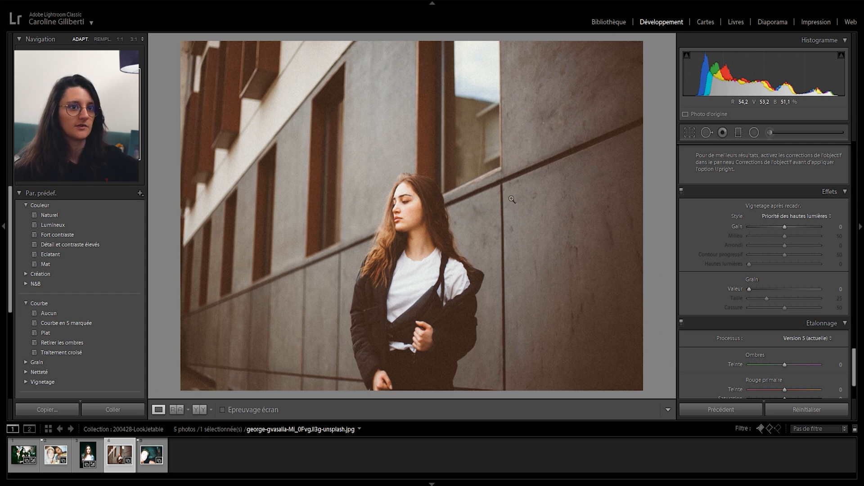
{"action": "scroll", "coordinate": [719, 207], "scroll_direction": "up", "scroll_amount": 10}
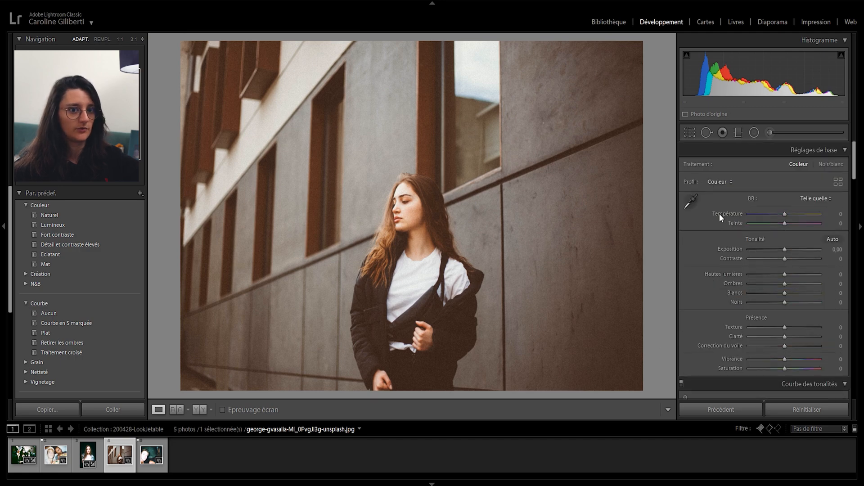
{"action": "left_click_drag", "start_coordinate": [784, 214], "coordinate": [781, 215]}
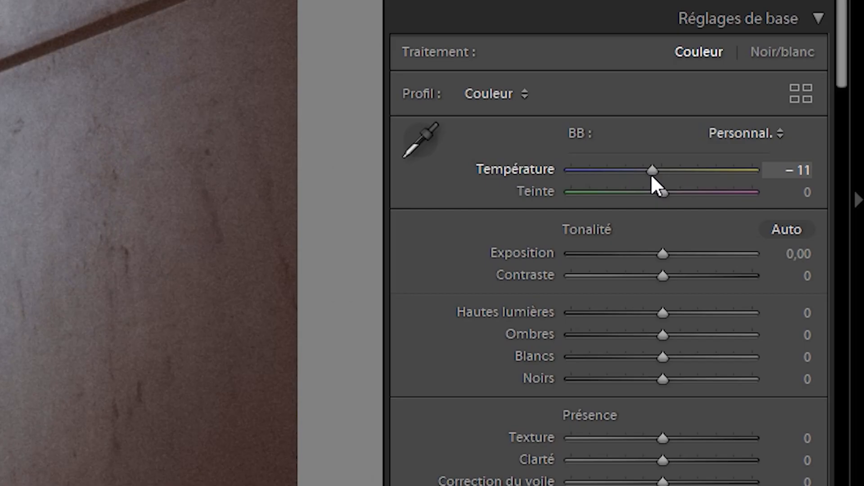
{"action": "left_click_drag", "start_coordinate": [662, 194], "coordinate": [671, 190]}
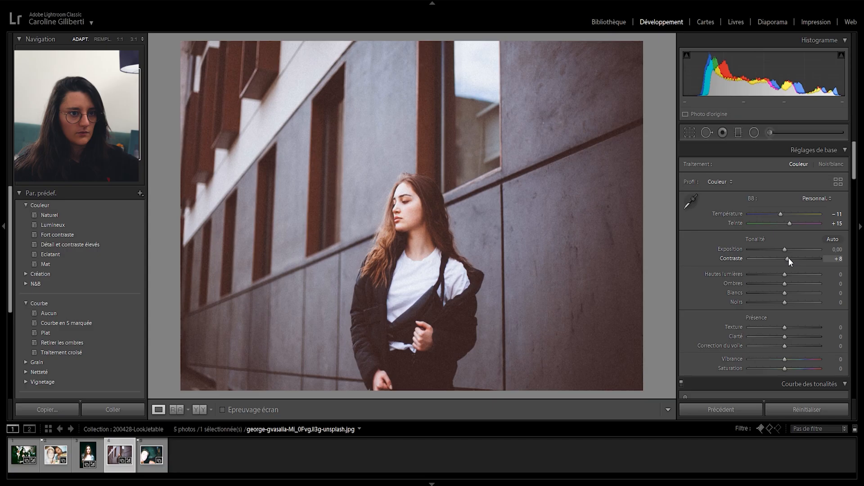
{"action": "left_click_drag", "start_coordinate": [673, 273], "coordinate": [689, 279]}
{"action": "left_click_drag", "start_coordinate": [795, 261], "coordinate": [792, 259]}
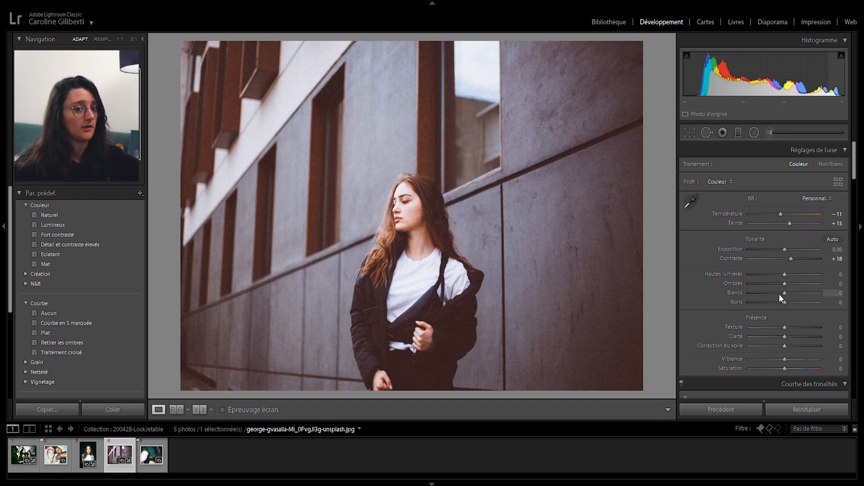
Step: Set Hautes lumières to +72, Ombres to −61, Blancs to +55 and Noirs to −24, and inspect the dark jacket up close
{"action": "left_click_drag", "start_coordinate": [785, 276], "coordinate": [759, 293]}
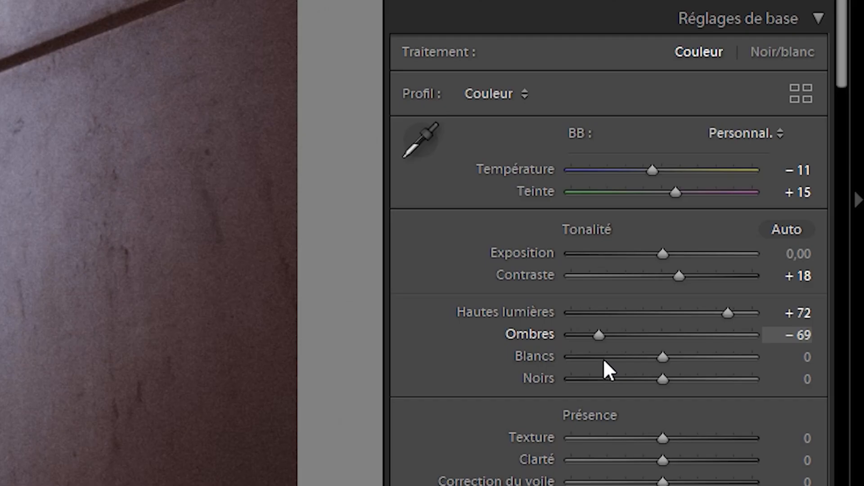
{"action": "left_click_drag", "start_coordinate": [604, 361], "coordinate": [684, 348]}
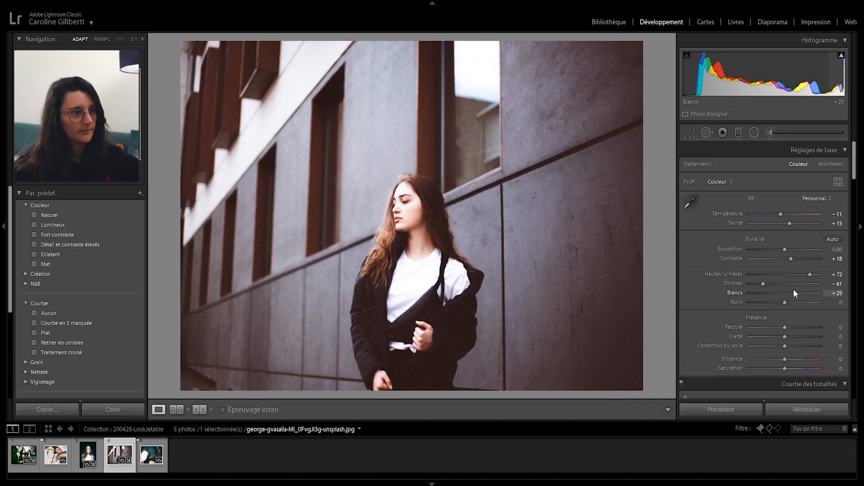
{"action": "left_click_drag", "start_coordinate": [795, 293], "coordinate": [778, 307]}
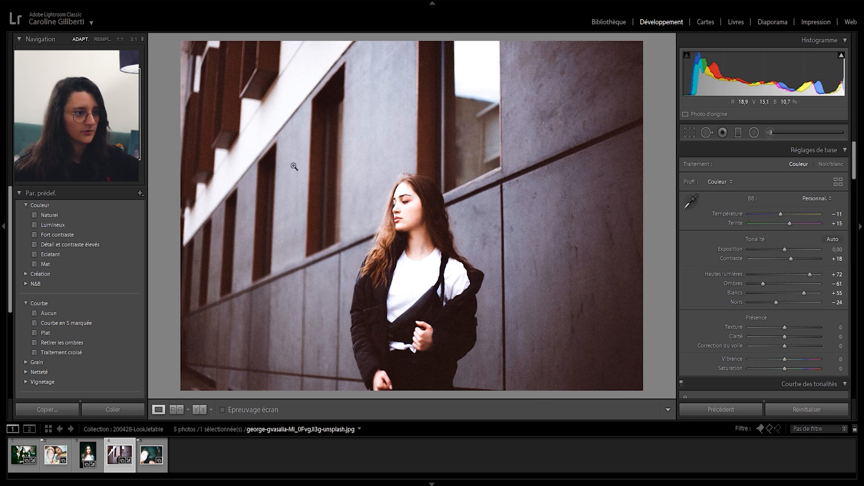
{"action": "left_click_drag", "start_coordinate": [375, 360], "coordinate": [380, 131]}
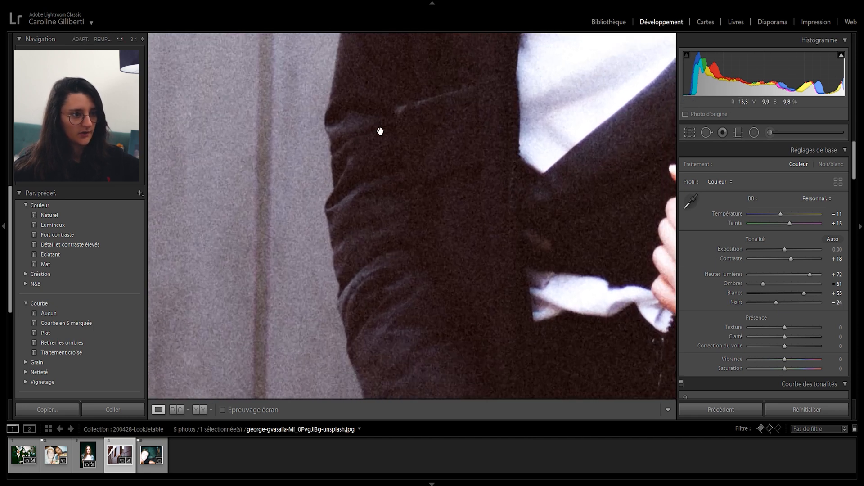
{"action": "left_click", "coordinate": [397, 196]}
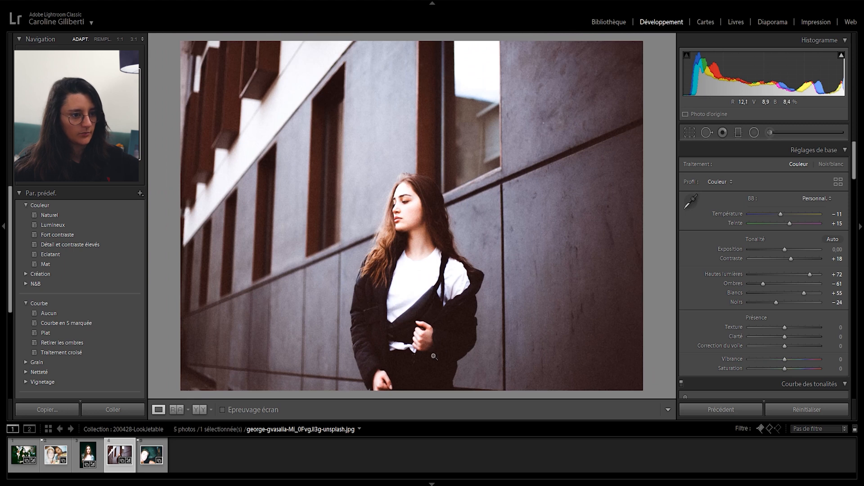
Step: Lower the Vibrance of the photo of the woman in front of the wall moderately
{"action": "left_click", "coordinate": [784, 358]}
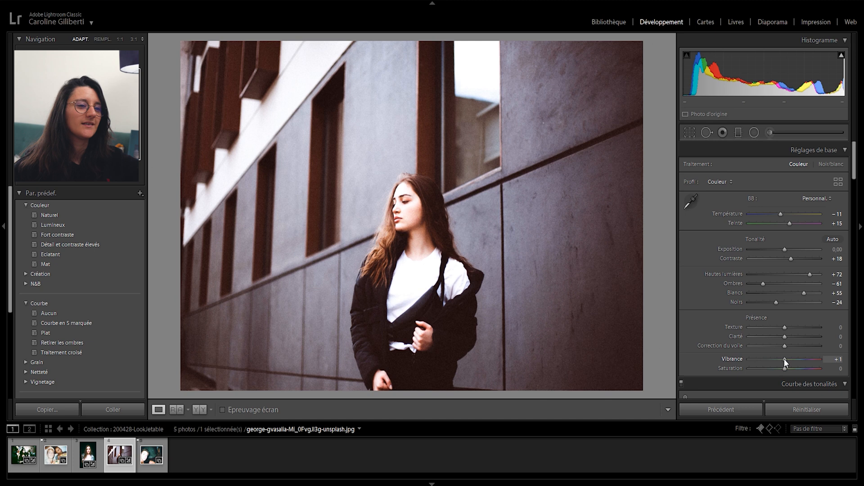
{"action": "left_click_drag", "start_coordinate": [784, 359], "coordinate": [777, 361]}
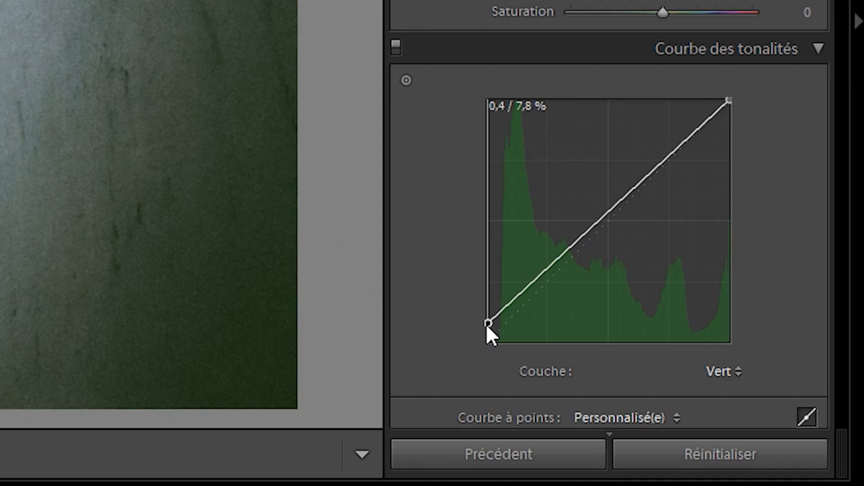
Step: Lift the black point of the green tone curve while anchoring its midtones, and slightly raise the shadows of the blue curve
{"action": "left_click_drag", "start_coordinate": [486, 324], "coordinate": [523, 297]}
{"action": "left_click_drag", "start_coordinate": [582, 243], "coordinate": [582, 242]}
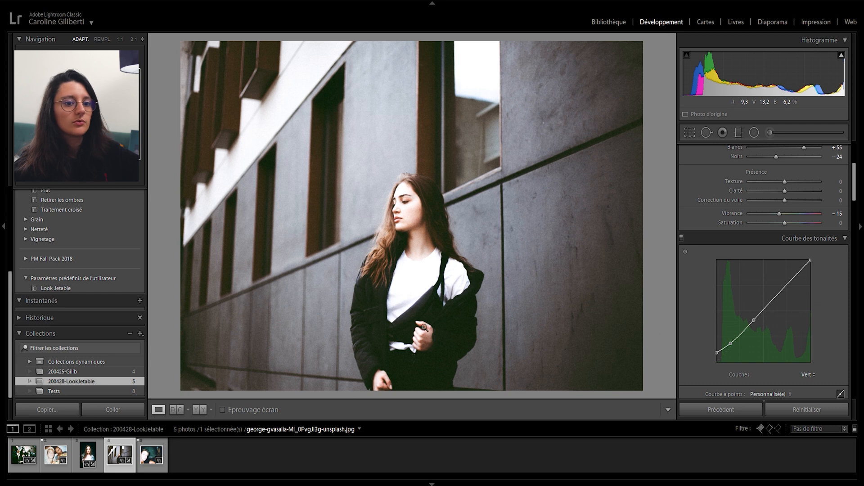
{"action": "left_click", "coordinate": [808, 375]}
{"action": "left_click", "coordinate": [798, 419]}
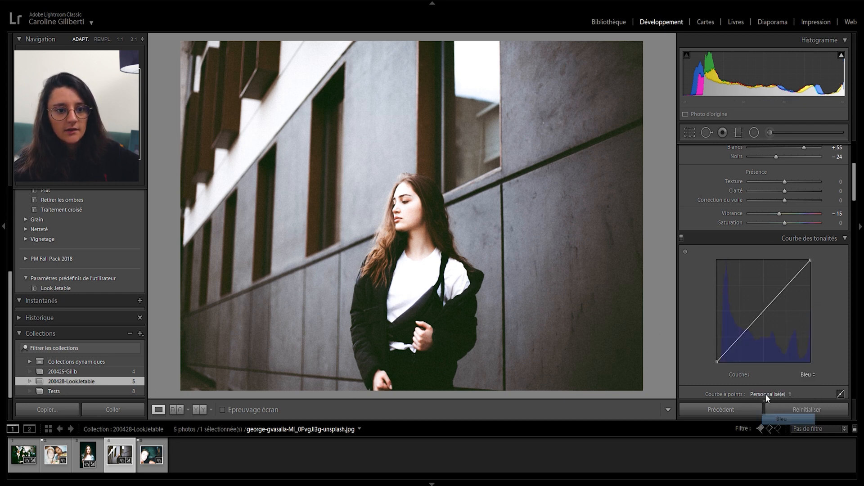
{"action": "left_click_drag", "start_coordinate": [728, 349], "coordinate": [730, 344]}
{"action": "left_click_drag", "start_coordinate": [747, 326], "coordinate": [747, 327]}
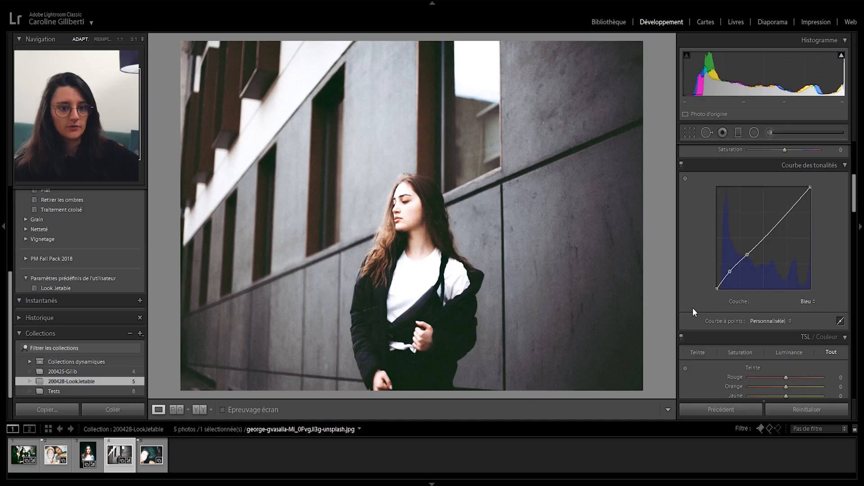
Step: Set the hue of Orange to −36, Bleu to −25 and Violet to +19, and the saturation of Turquoise to −36 and Bleu to −23
{"action": "scroll", "coordinate": [692, 308], "scroll_direction": "down", "scroll_amount": 3}
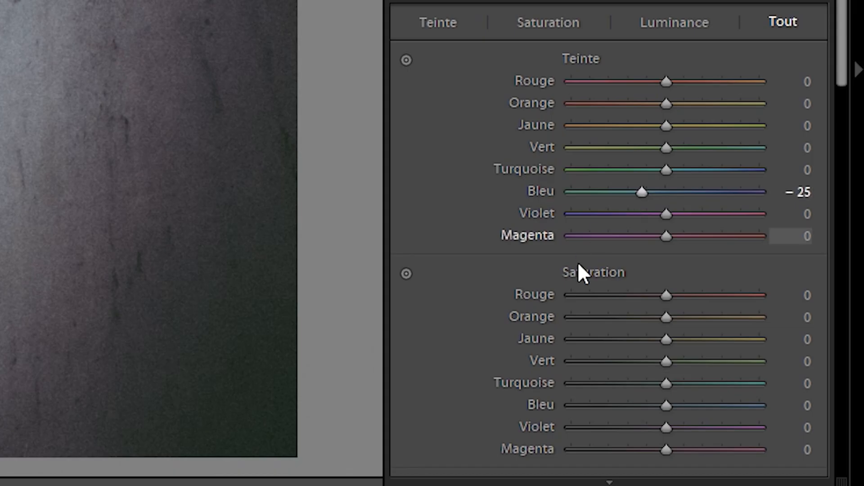
{"action": "left_click_drag", "start_coordinate": [665, 406], "coordinate": [633, 383]}
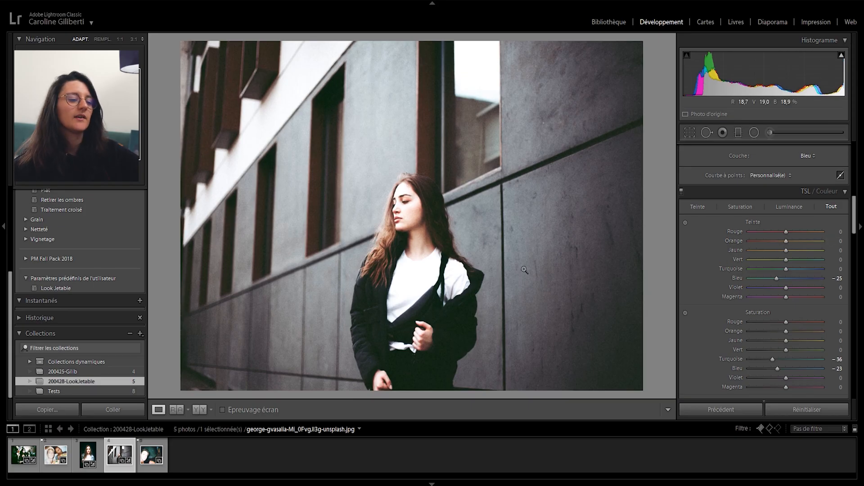
{"action": "left_click", "coordinate": [417, 213]}
{"action": "left_click_drag", "start_coordinate": [421, 179], "coordinate": [401, 206]}
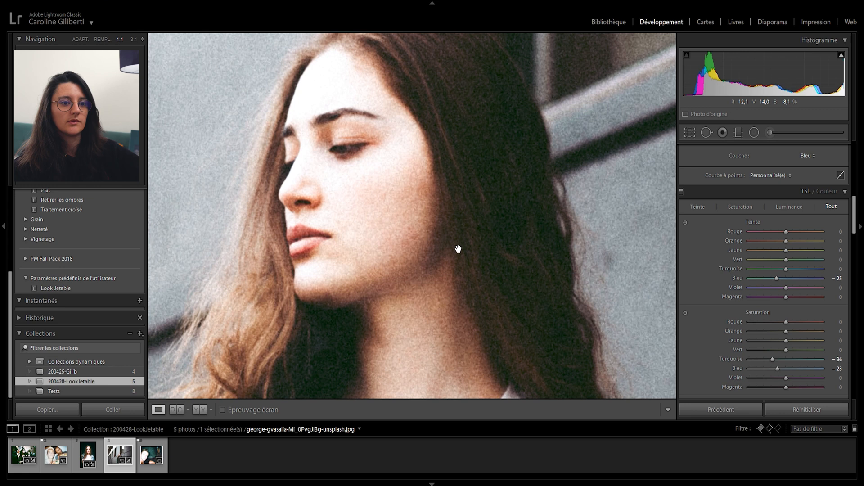
{"action": "left_click_drag", "start_coordinate": [787, 243], "coordinate": [774, 247]}
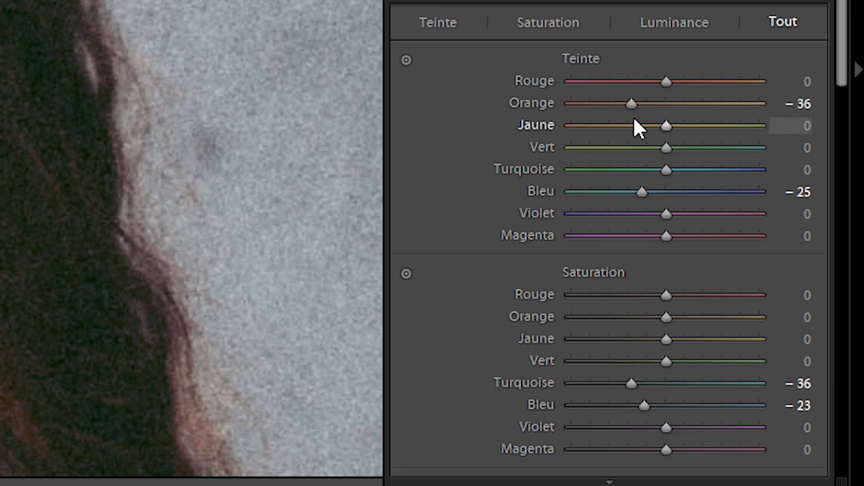
{"action": "left_click_drag", "start_coordinate": [668, 128], "coordinate": [627, 153]}
{"action": "left_click_drag", "start_coordinate": [666, 214], "coordinate": [669, 221]}
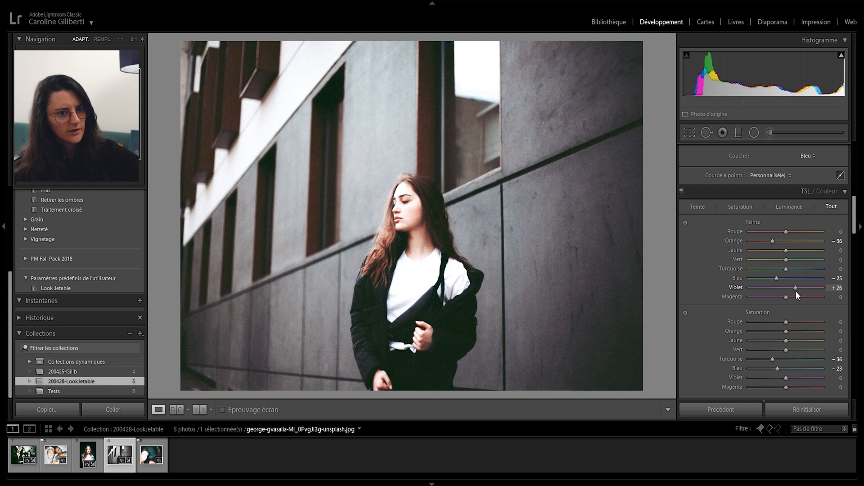
{"action": "mouse_move", "coordinate": [797, 292]}
{"action": "left_mouse_down"}
{"action": "mouse_move", "coordinate": [813, 289]}
{"action": "mouse_move", "coordinate": [709, 298]}
{"action": "mouse_move", "coordinate": [793, 290]}
{"action": "left_mouse_up"}
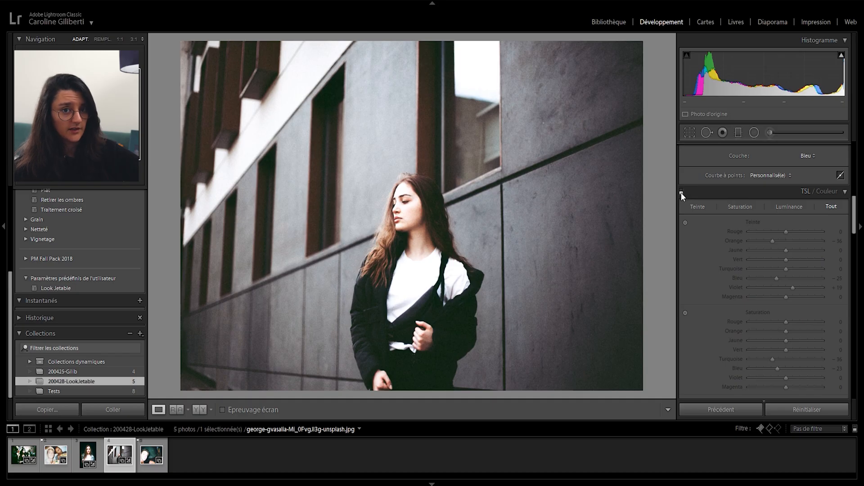
{"action": "left_click", "coordinate": [681, 191]}
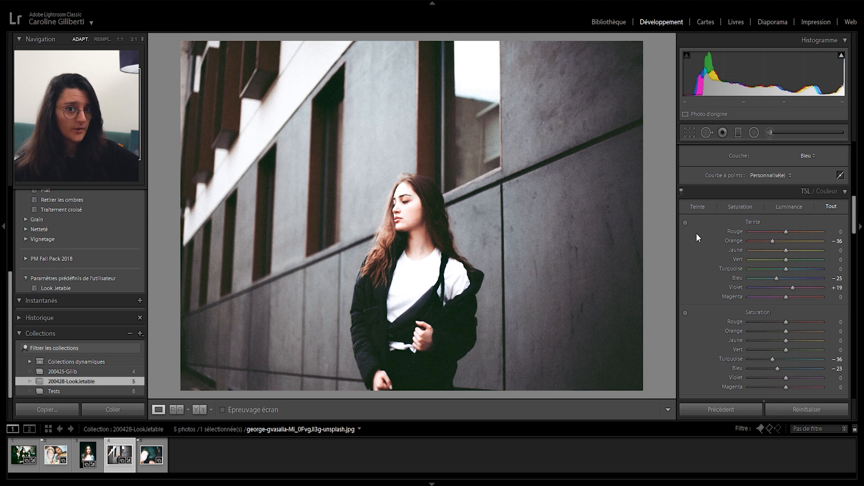
Step: Apply split toning with highlights at Teinte 149 and Saturation 6, and shadows at Teinte 222 and Saturation 15
{"action": "scroll", "coordinate": [696, 233], "scroll_direction": "down", "scroll_amount": 5}
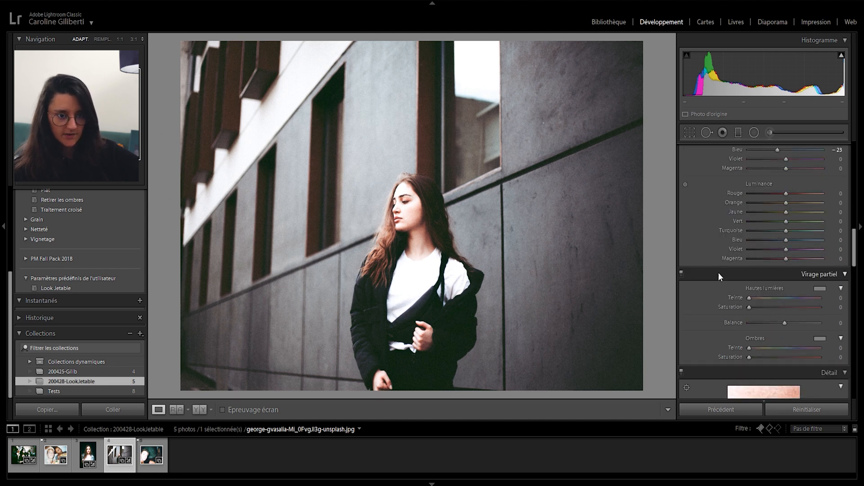
{"action": "left_click", "coordinate": [778, 307]}
{"action": "left_click", "coordinate": [778, 298]}
{"action": "left_click_drag", "start_coordinate": [768, 307], "coordinate": [753, 314]}
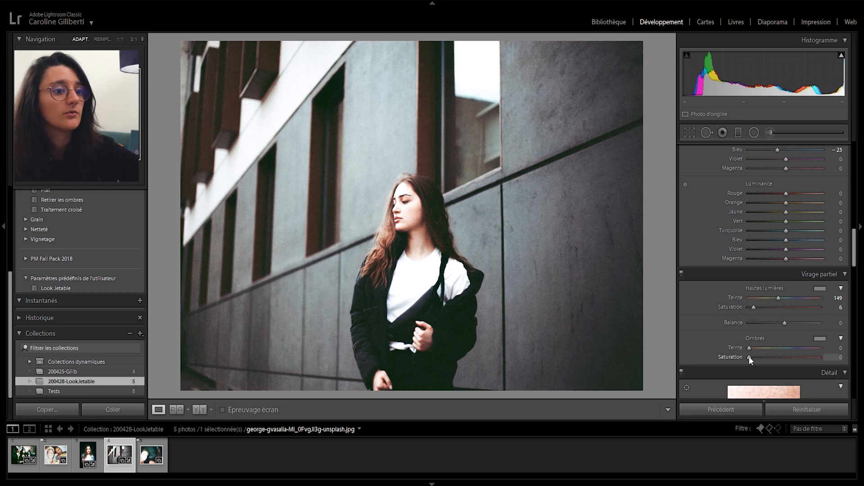
{"action": "left_click_drag", "start_coordinate": [749, 356], "coordinate": [794, 352]}
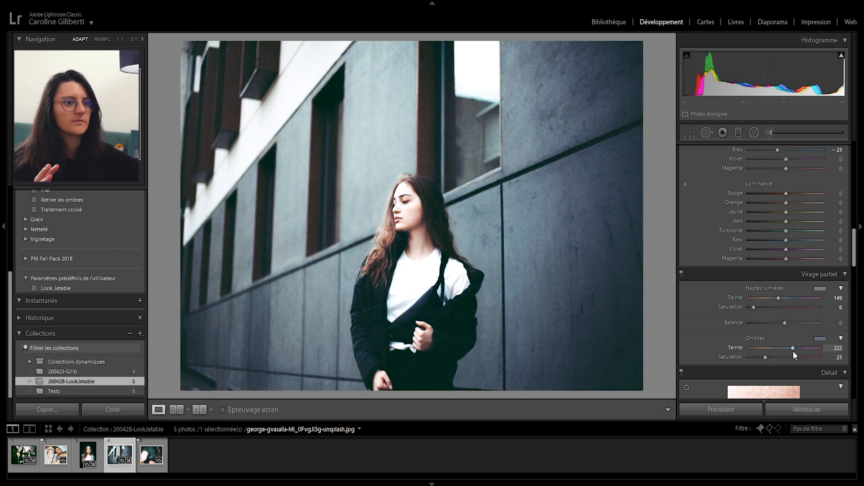
{"action": "left_click_drag", "start_coordinate": [766, 357], "coordinate": [759, 357]}
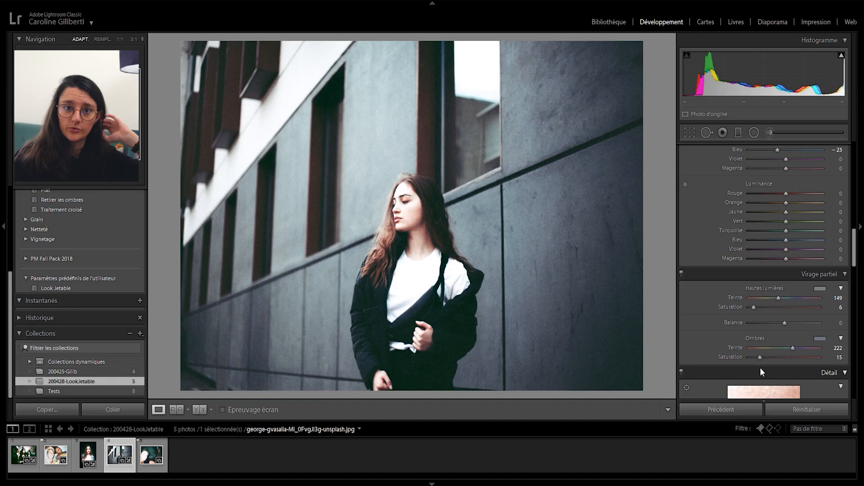
{"action": "left_click", "coordinate": [683, 273]}
Step: Compare the photo side by side with the dark flash reference photo and the one of the couple holding plates
{"action": "left_click", "coordinate": [177, 409]}
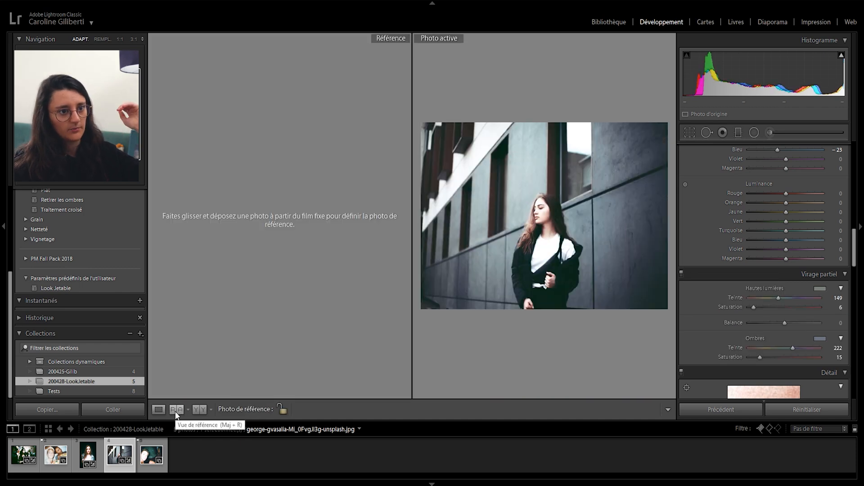
{"action": "left_click_drag", "start_coordinate": [143, 456], "coordinate": [173, 264]}
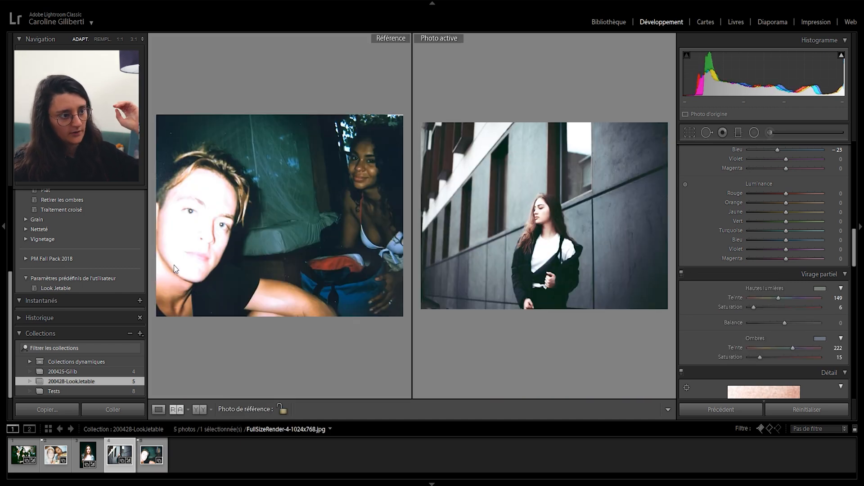
{"action": "left_click_drag", "start_coordinate": [57, 454], "coordinate": [234, 277]}
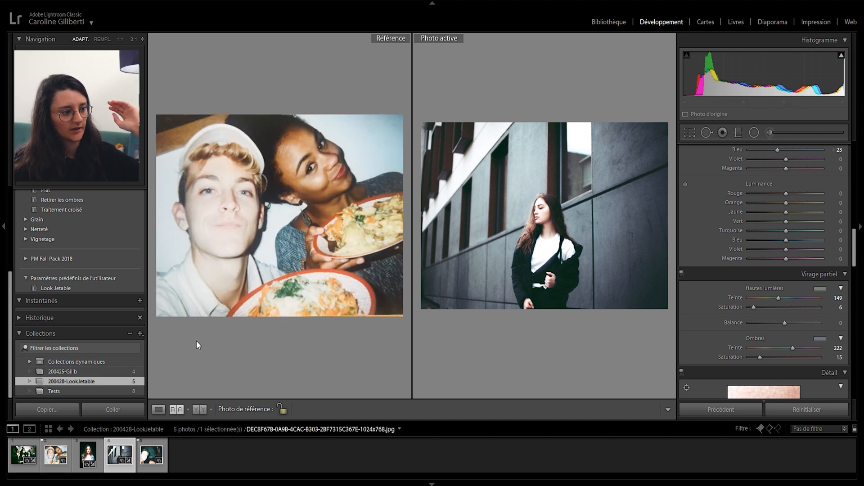
{"action": "left_click", "coordinate": [158, 409]}
Step: Darken the photo's edges with a post-crop vignette at Gain −30
{"action": "scroll", "coordinate": [736, 244], "scroll_direction": "down", "scroll_amount": 10}
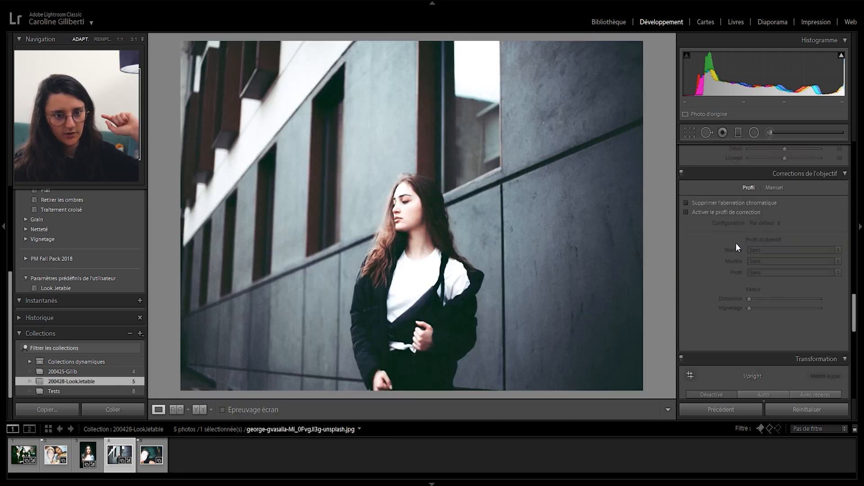
{"action": "scroll", "coordinate": [735, 244], "scroll_direction": "down", "scroll_amount": 3}
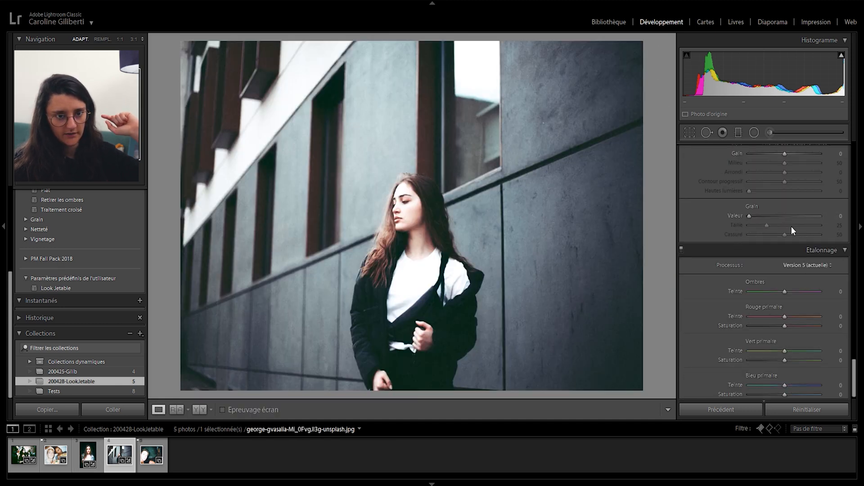
{"action": "scroll", "coordinate": [790, 230], "scroll_direction": "down", "scroll_amount": 2}
{"action": "left_click_drag", "start_coordinate": [785, 227], "coordinate": [771, 228]}
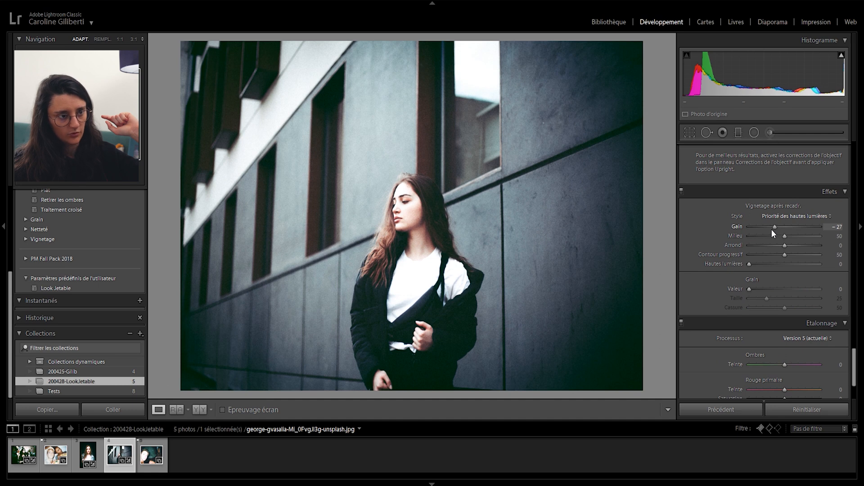
{"action": "left_click", "coordinate": [772, 230]}
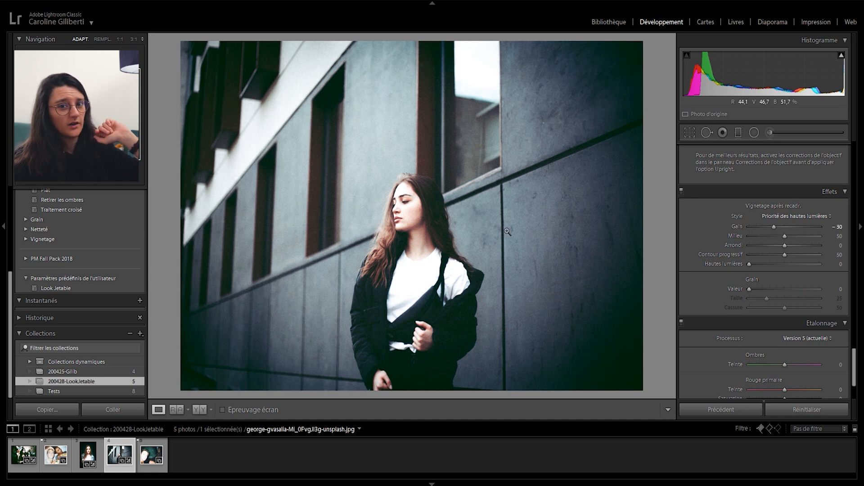
Step: Add grain with Valeur 7, Taille 39 and Cassure 64 while checking it up close, and compare the photo with and without effects
{"action": "left_click_drag", "start_coordinate": [360, 205], "coordinate": [529, 124]}
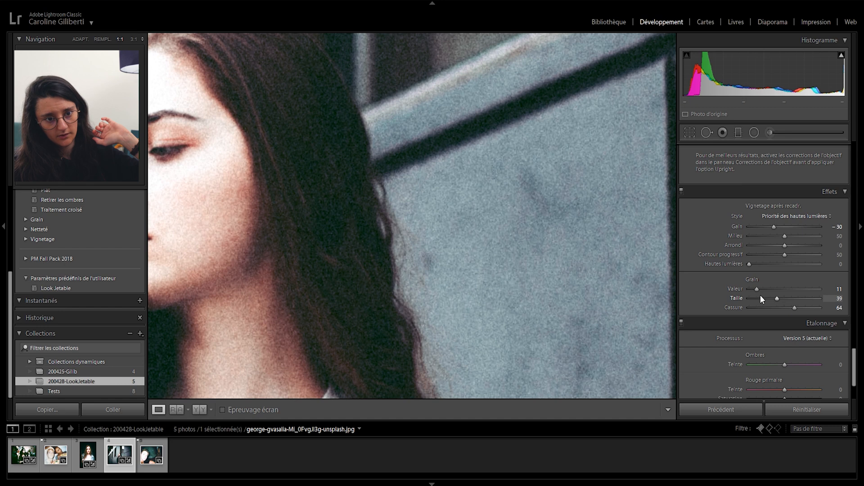
{"action": "left_click", "coordinate": [560, 268]}
{"action": "left_click", "coordinate": [682, 194]}
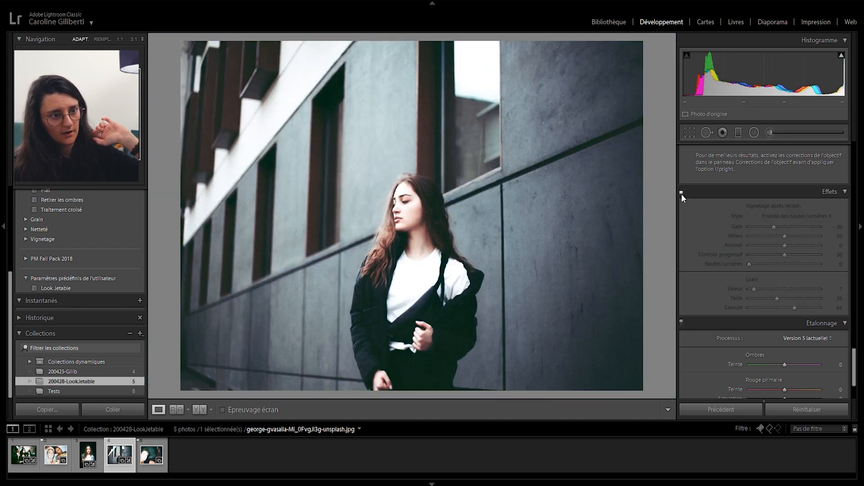
{"action": "left_click", "coordinate": [681, 194]}
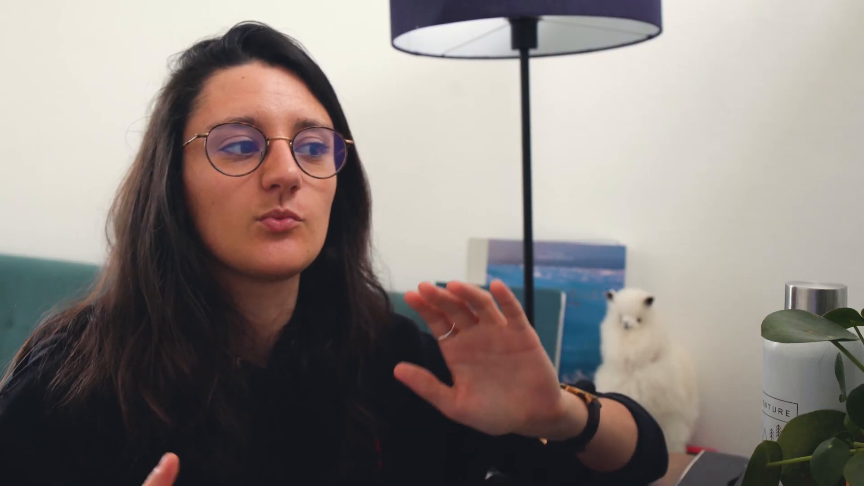